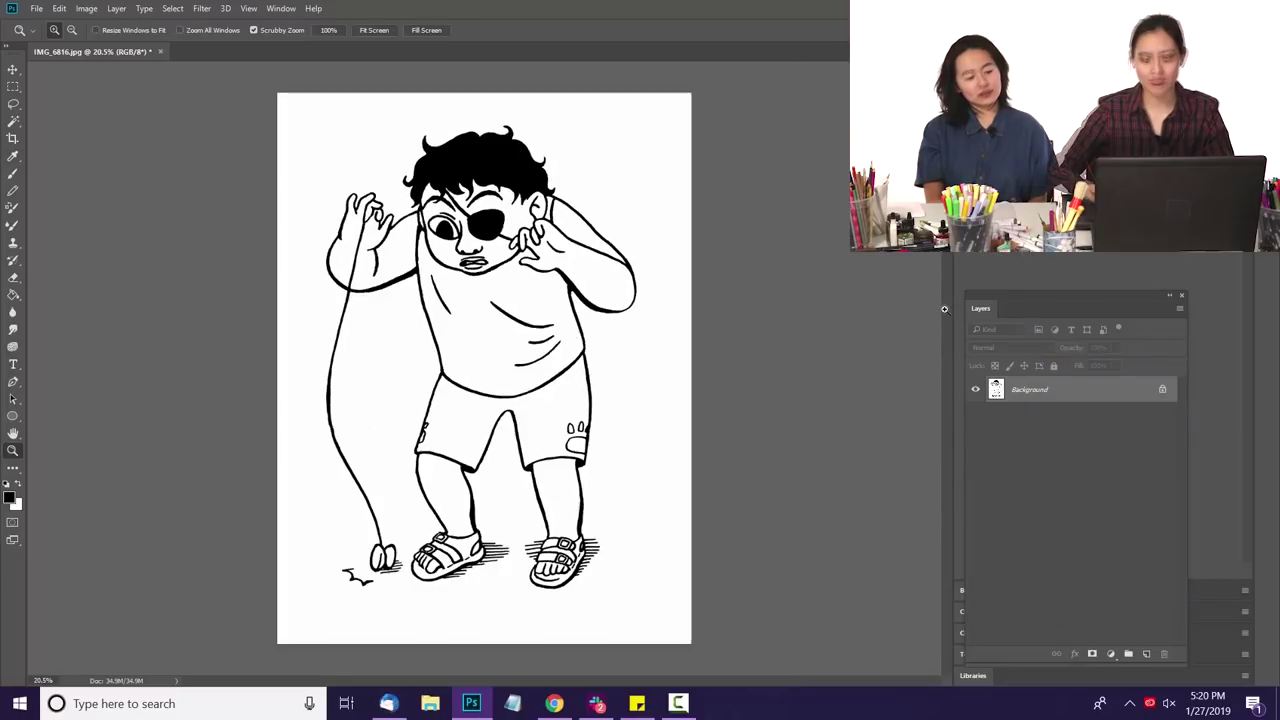
# Step: Duplicate the Background layer, keeping the default copy name
pyautogui.rightClick(1038, 389)
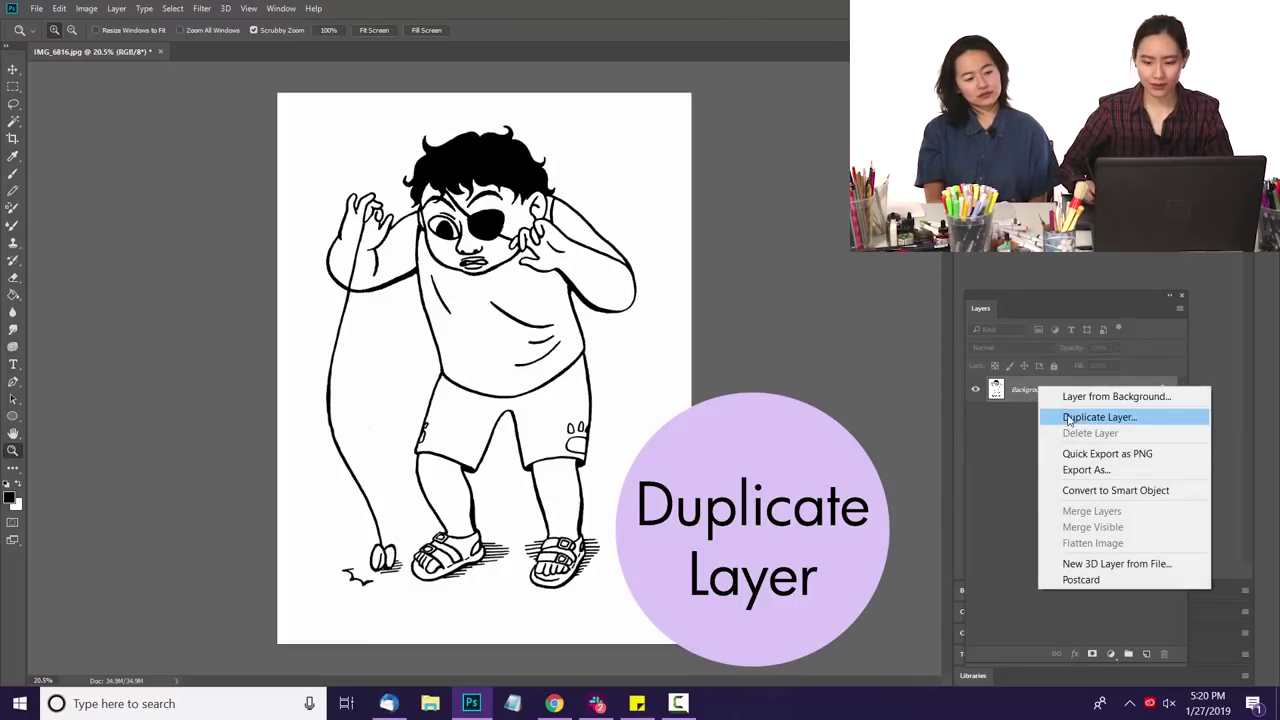
pyautogui.click(1066, 417)
pyautogui.click(763, 217)
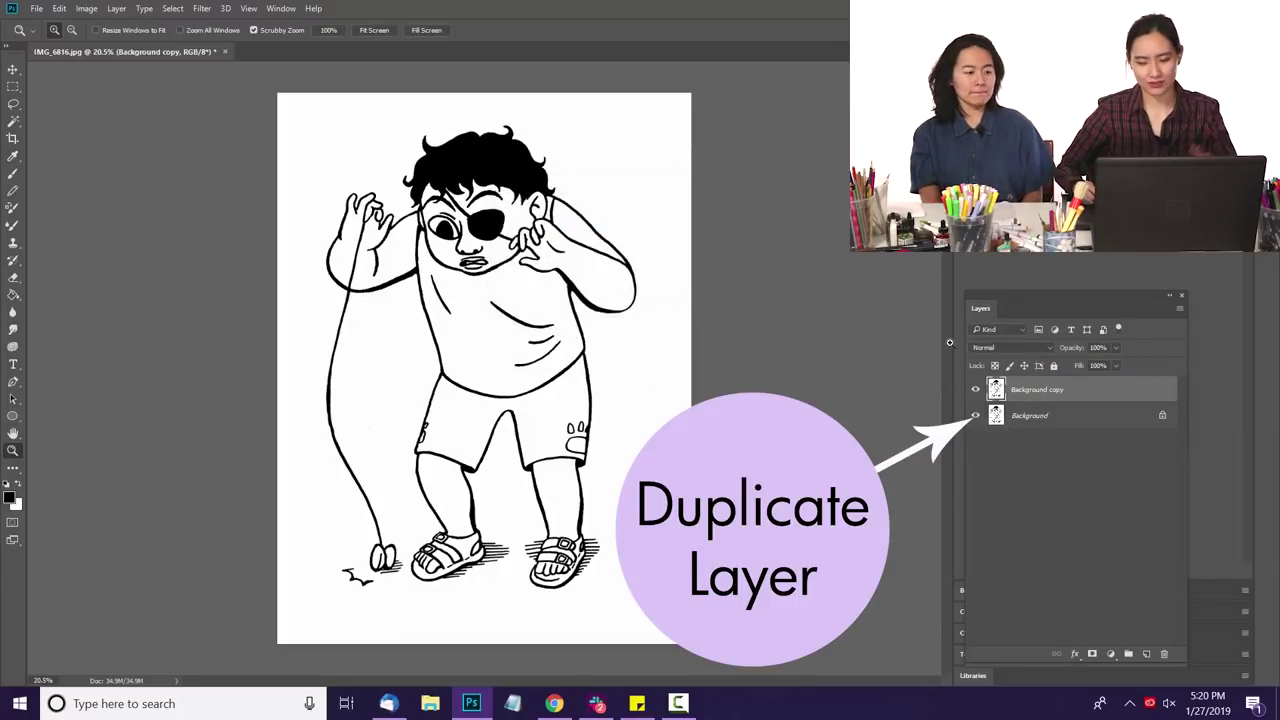
# Step: Create a new layer directly above the Background layer and fill it with white
pyautogui.click(1060, 419)
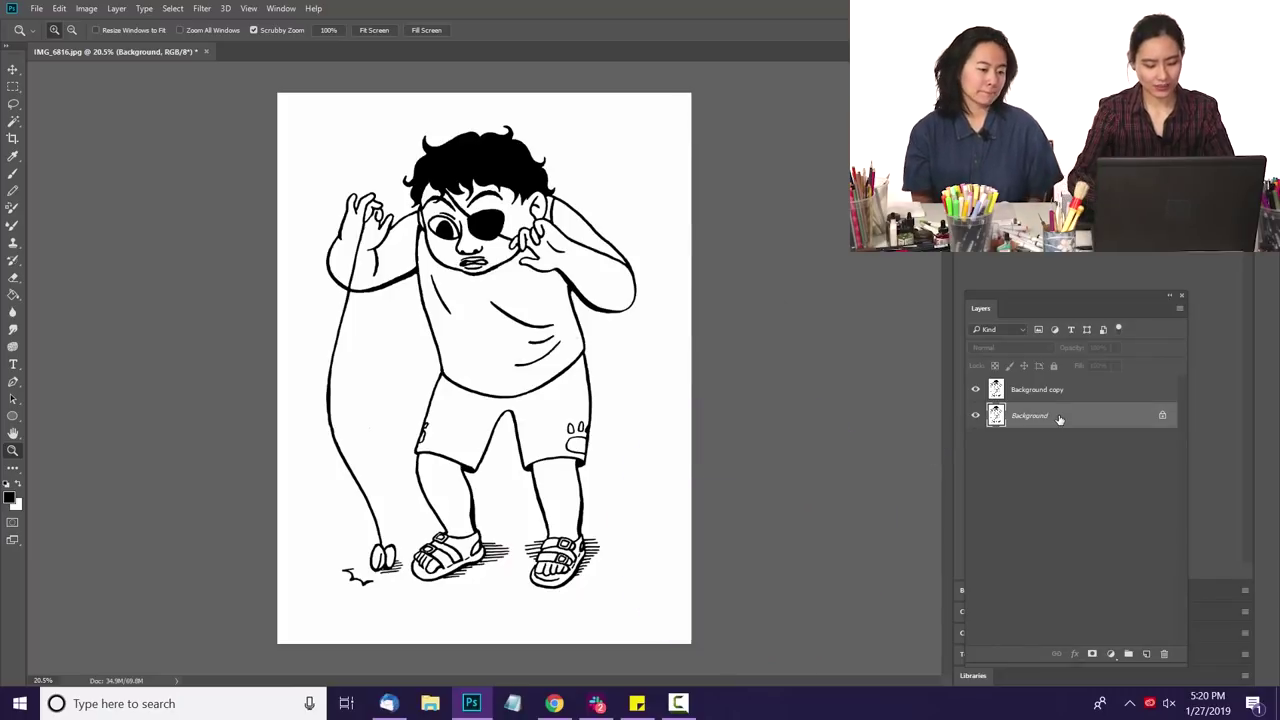
pyautogui.hotkey('ctrl', 'shift', 'n')
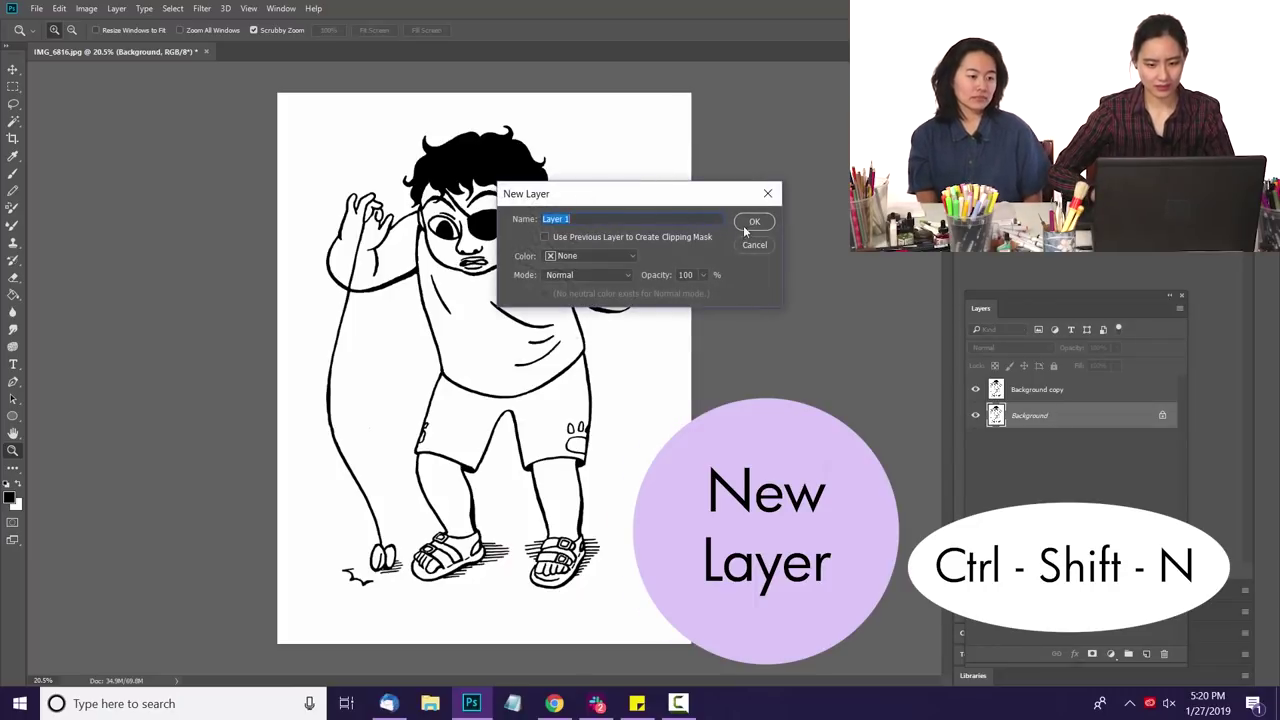
pyautogui.click(752, 222)
pyautogui.press('x')
pyautogui.press('g')
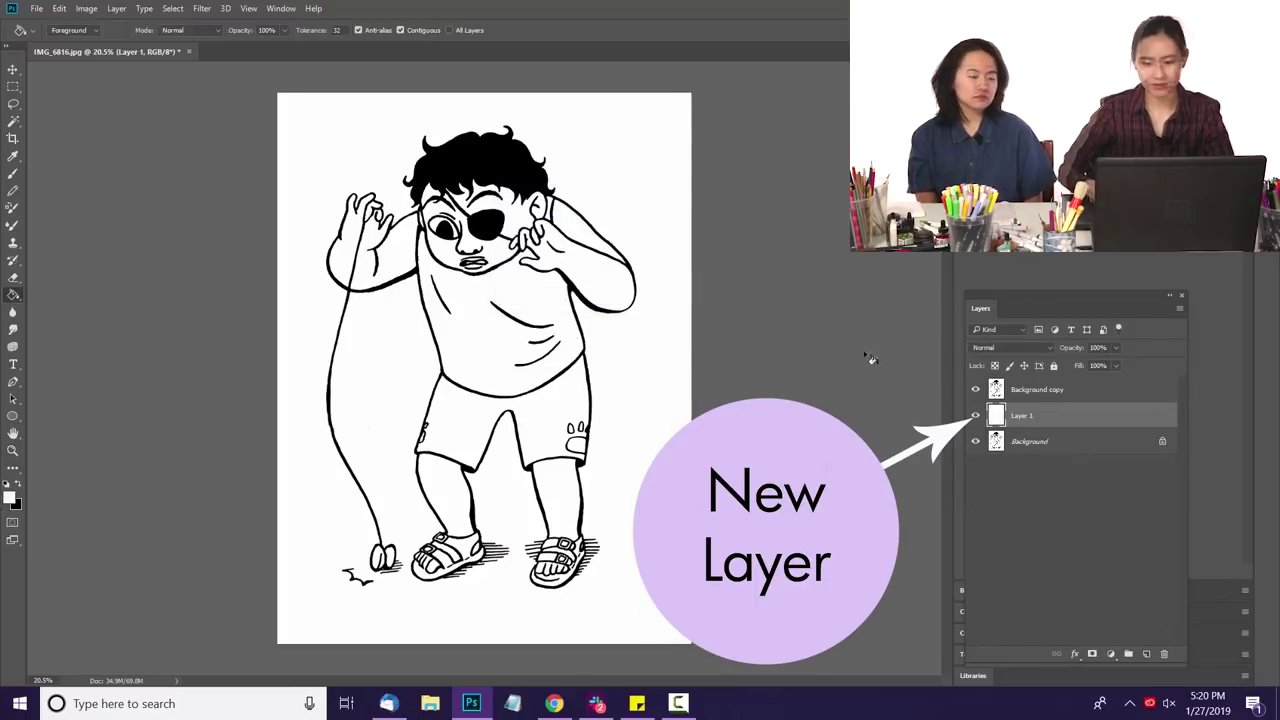
# Step: Inspect the line art on the Background copy layer up close around the face and the yo-yo
pyautogui.click(1029, 392)
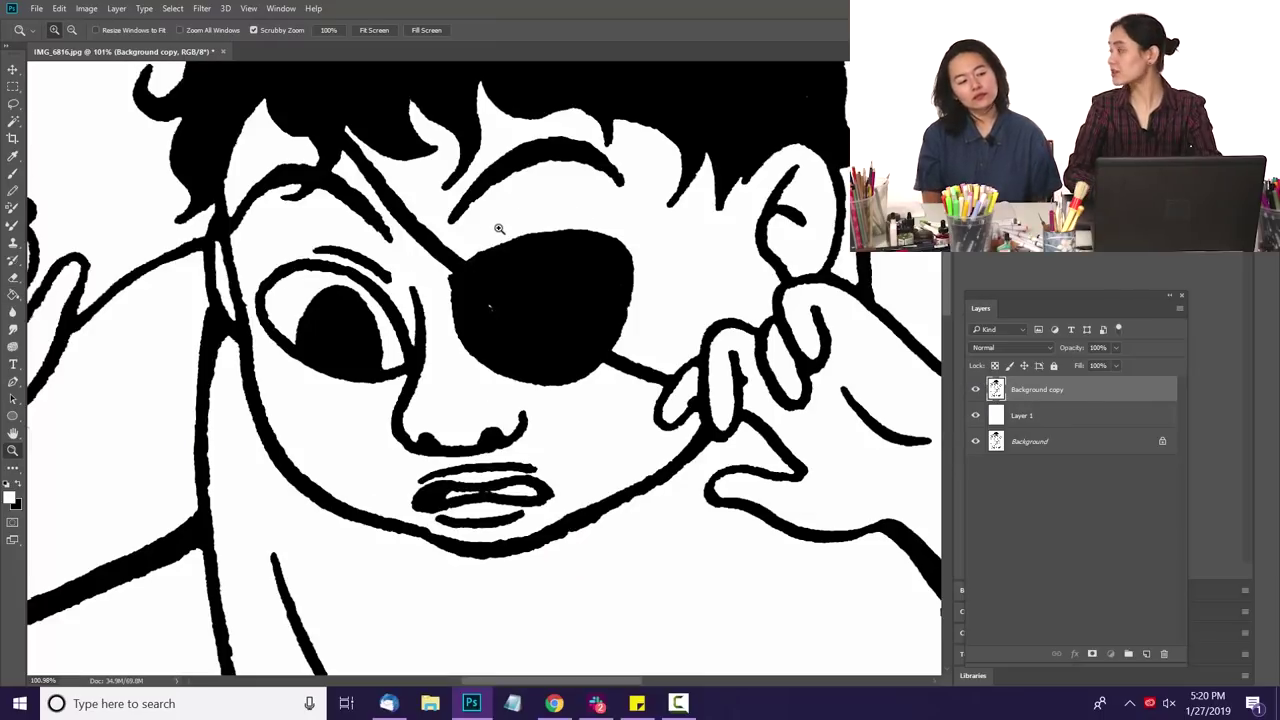
pyautogui.press('space')
pyautogui.moveTo(560, 316); pyautogui.dragTo(622, 302)
pyautogui.press('b')
pyautogui.keyDown('alt'); pyautogui.click(581, 278); pyautogui.keyUp('alt')
pyautogui.press('b')
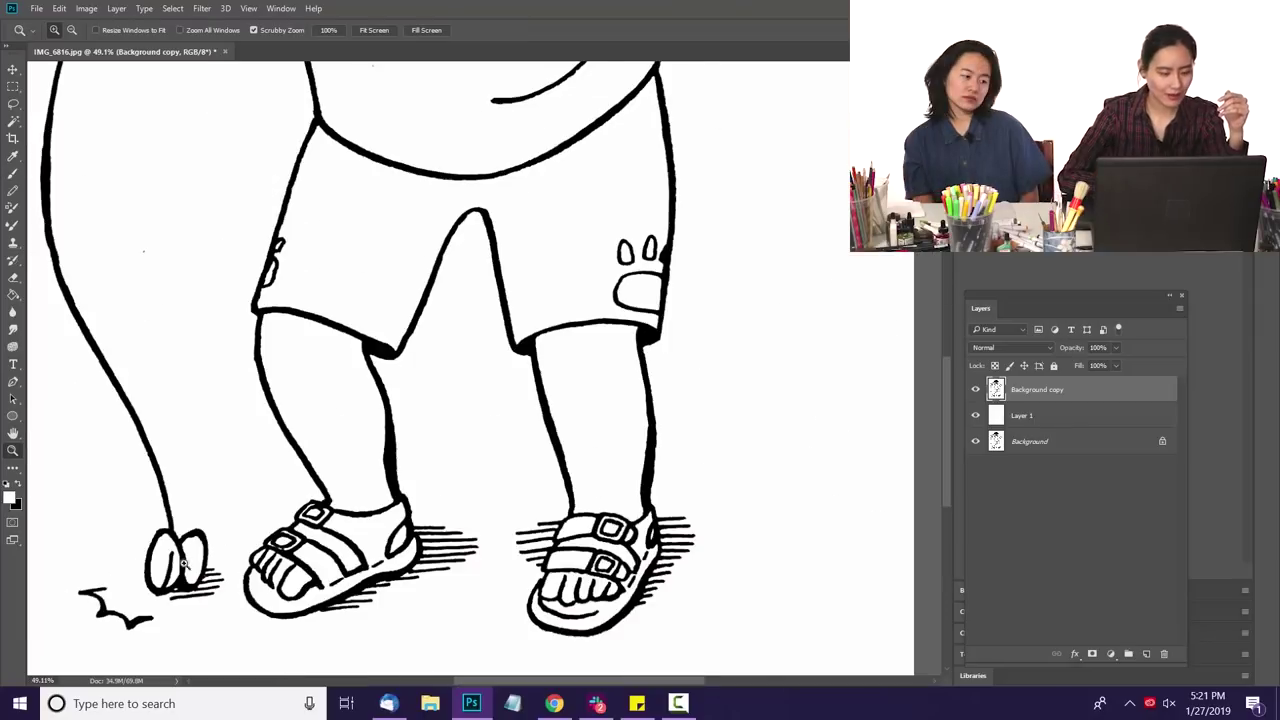
pyautogui.moveTo(184, 563); pyautogui.dragTo(370, 421)
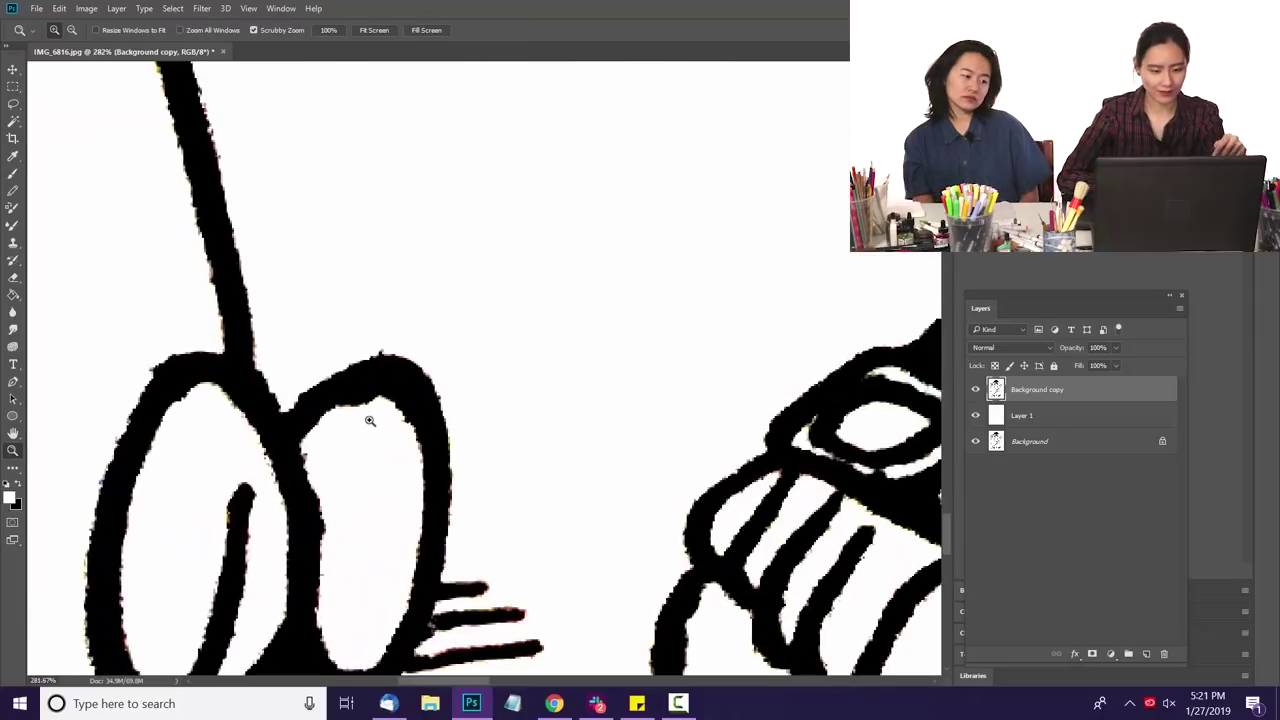
pyautogui.press('b')
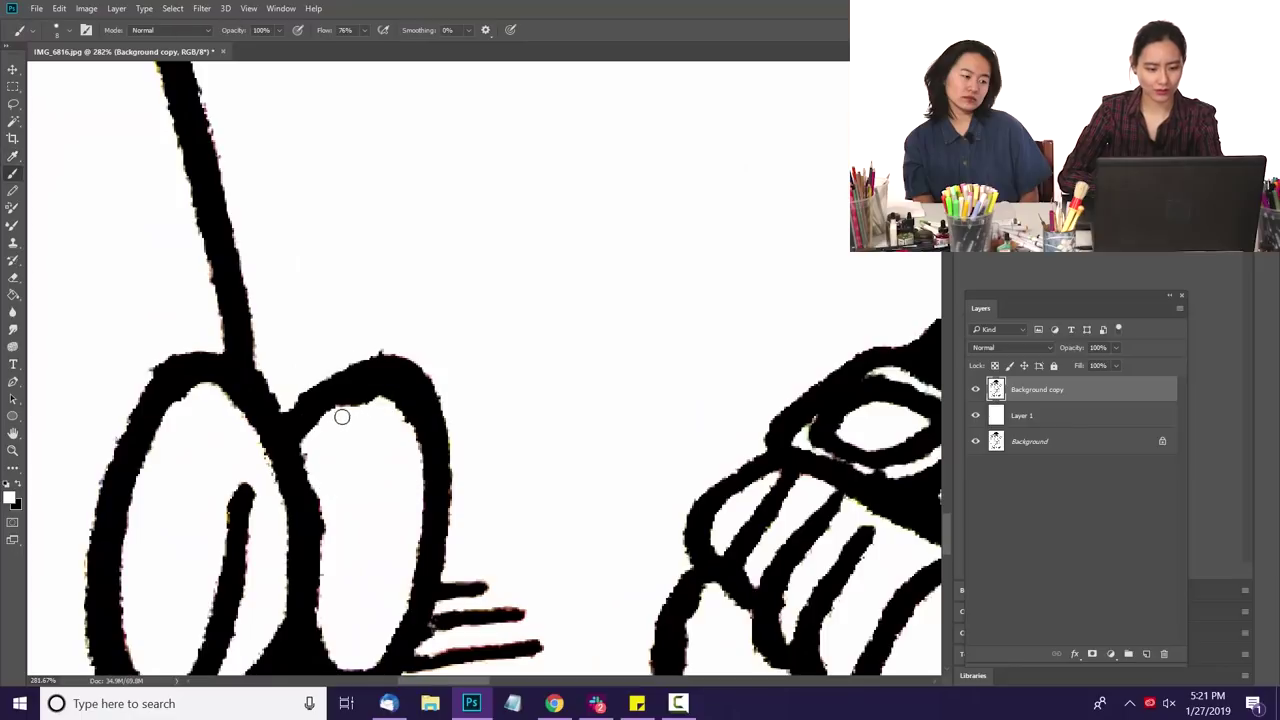
pyautogui.hotkey('ctrl', '0')
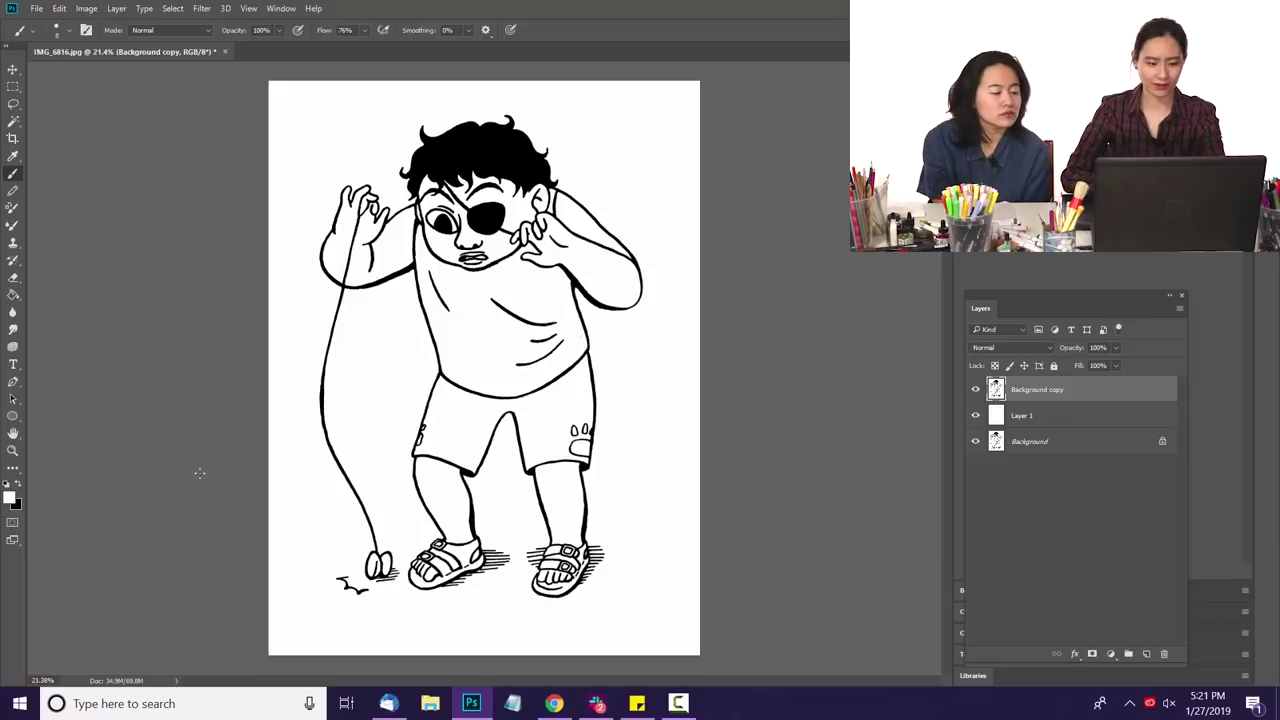
# Step: Remove the colour fringes from the Background copy line art by setting its Saturation to -100 with Hue/Saturation
pyautogui.press('z')
pyautogui.moveTo(359, 579); pyautogui.dragTo(525, 578)
pyautogui.moveTo(282, 574)
pyautogui.mouseDown()
pyautogui.moveTo(349, 570)
pyautogui.moveTo(407, 391)
pyautogui.mouseUp()
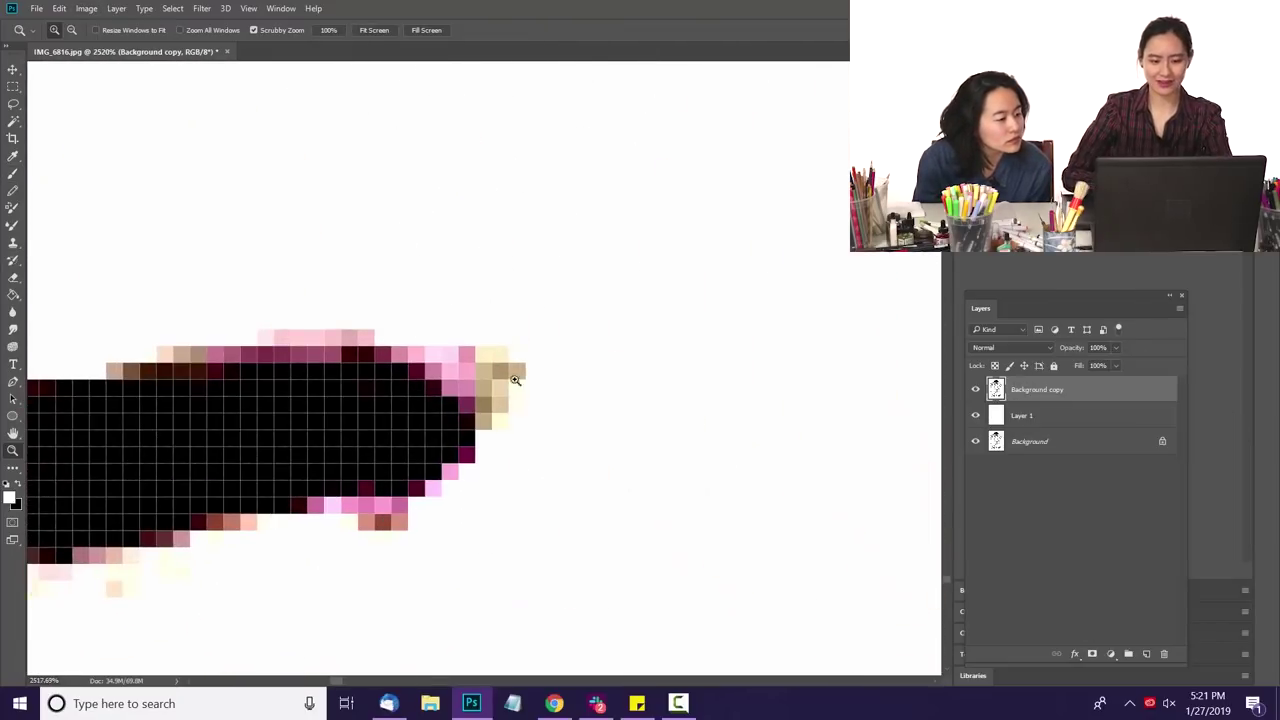
pyautogui.moveTo(620, 389); pyautogui.dragTo(486, 437)
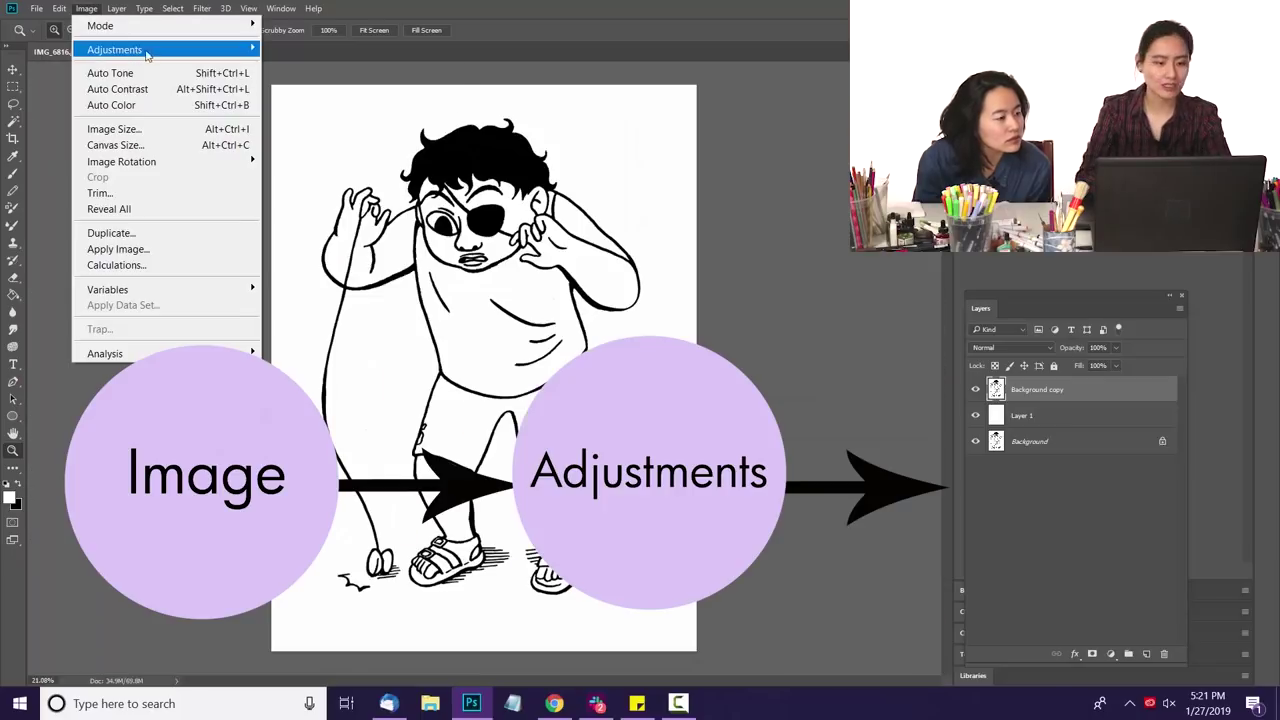
pyautogui.moveTo(150, 49)
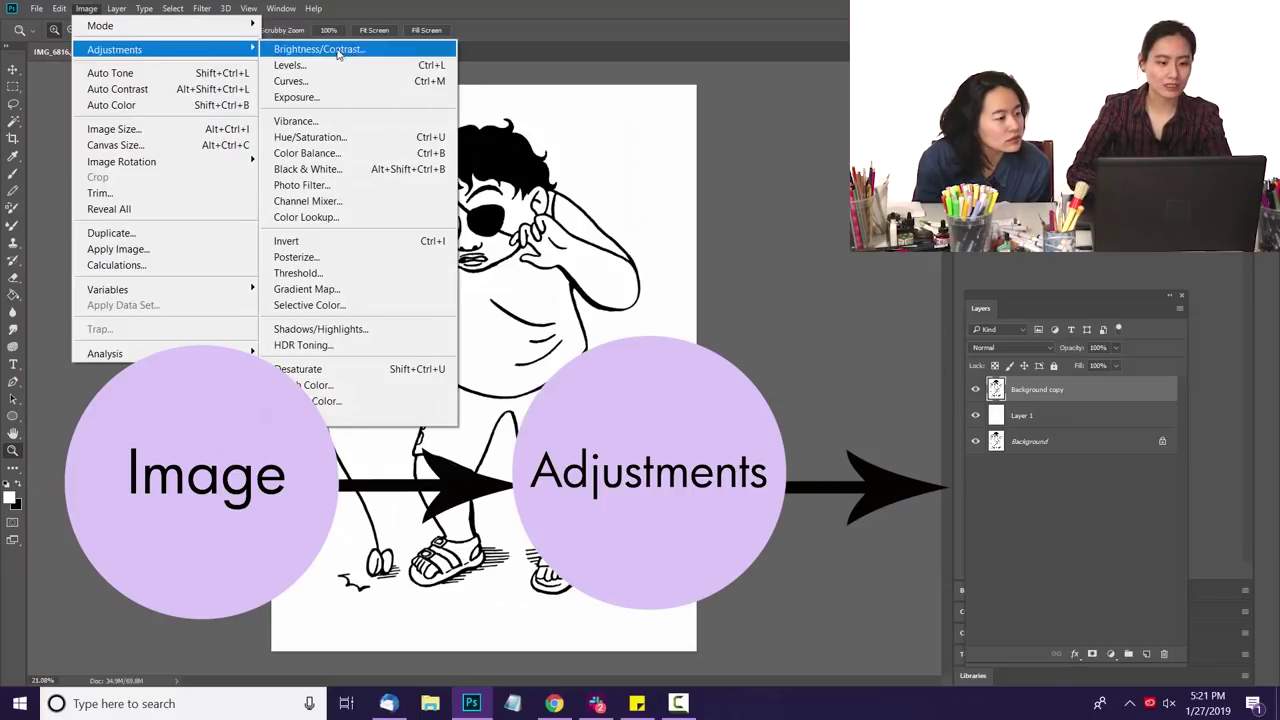
pyautogui.click(372, 137)
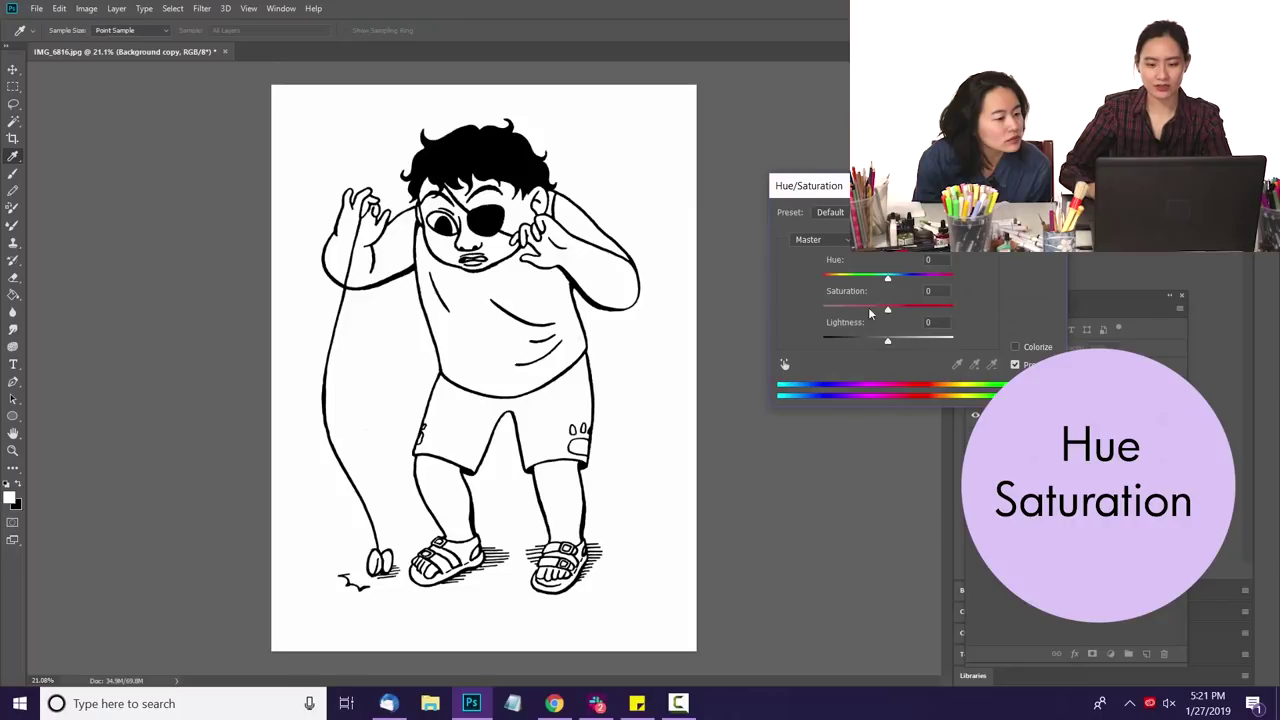
pyautogui.moveTo(878, 312); pyautogui.dragTo(759, 334)
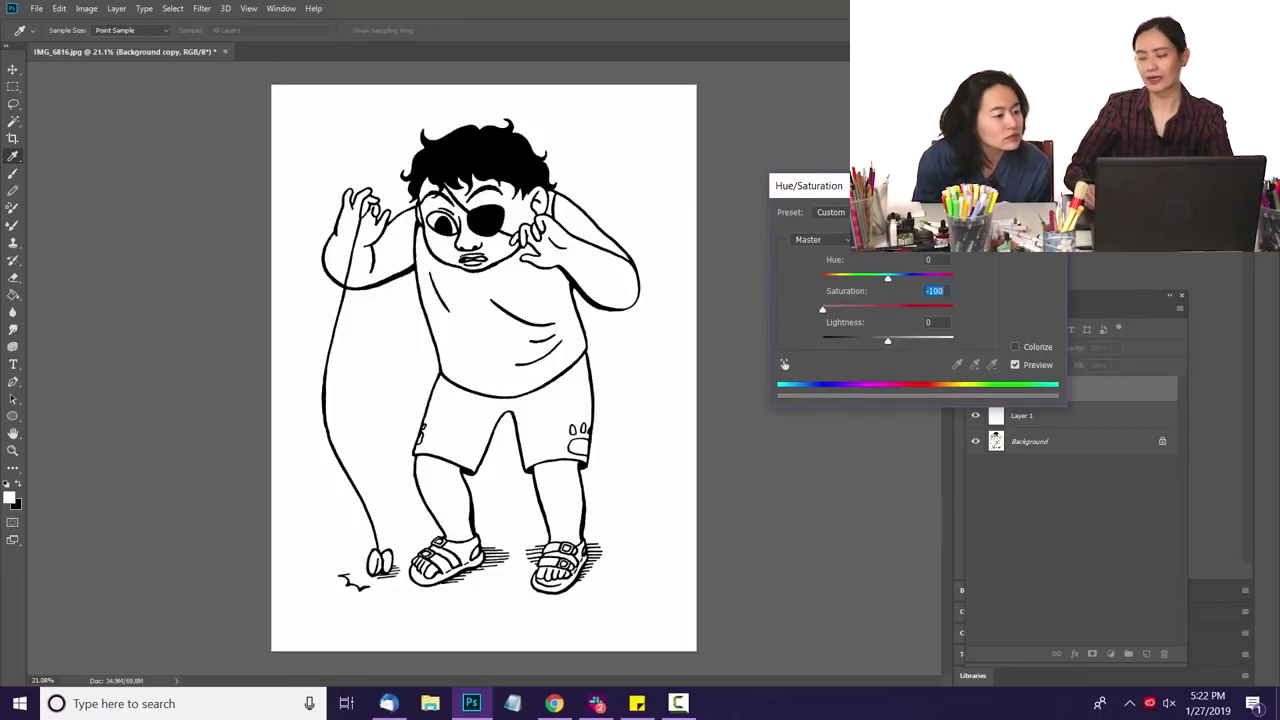
pyautogui.press('Return')
# Step: Add a new empty layer directly above the white Layer 1, keeping the default name and settings
pyautogui.click(1025, 420)
pyautogui.hotkey('ctrl', 'shift', 'n')
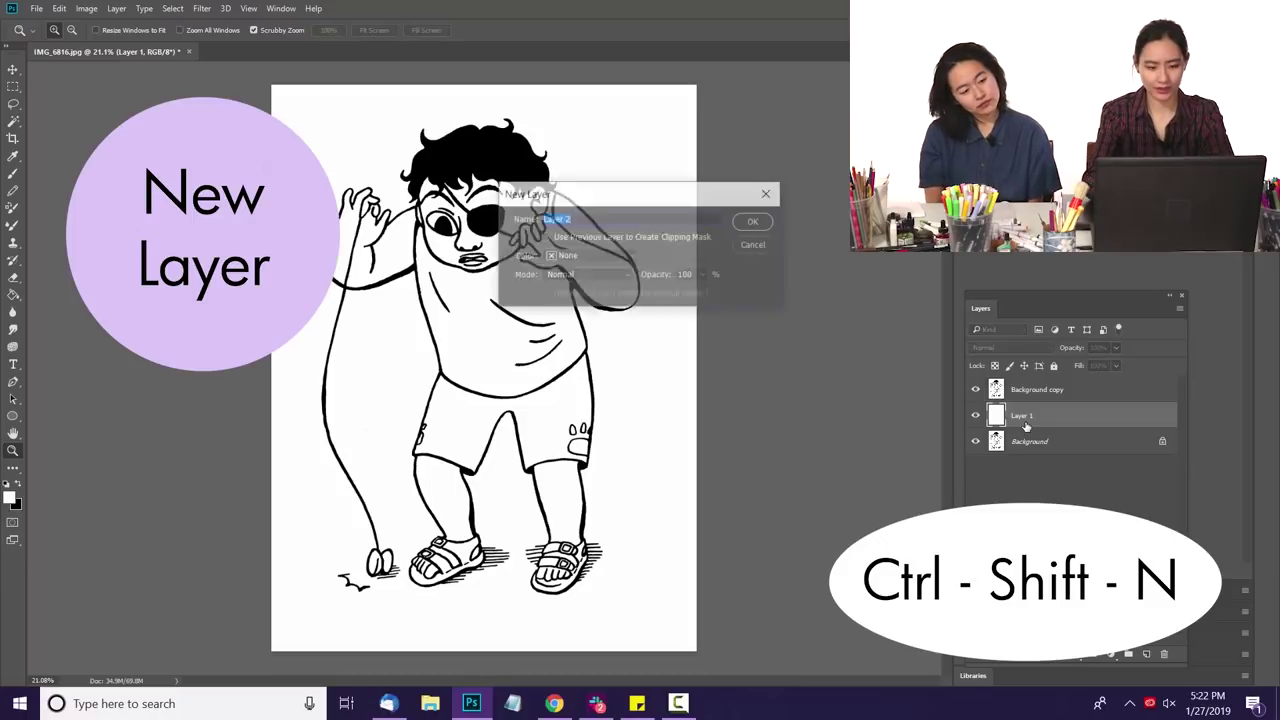
pyautogui.press('Return')
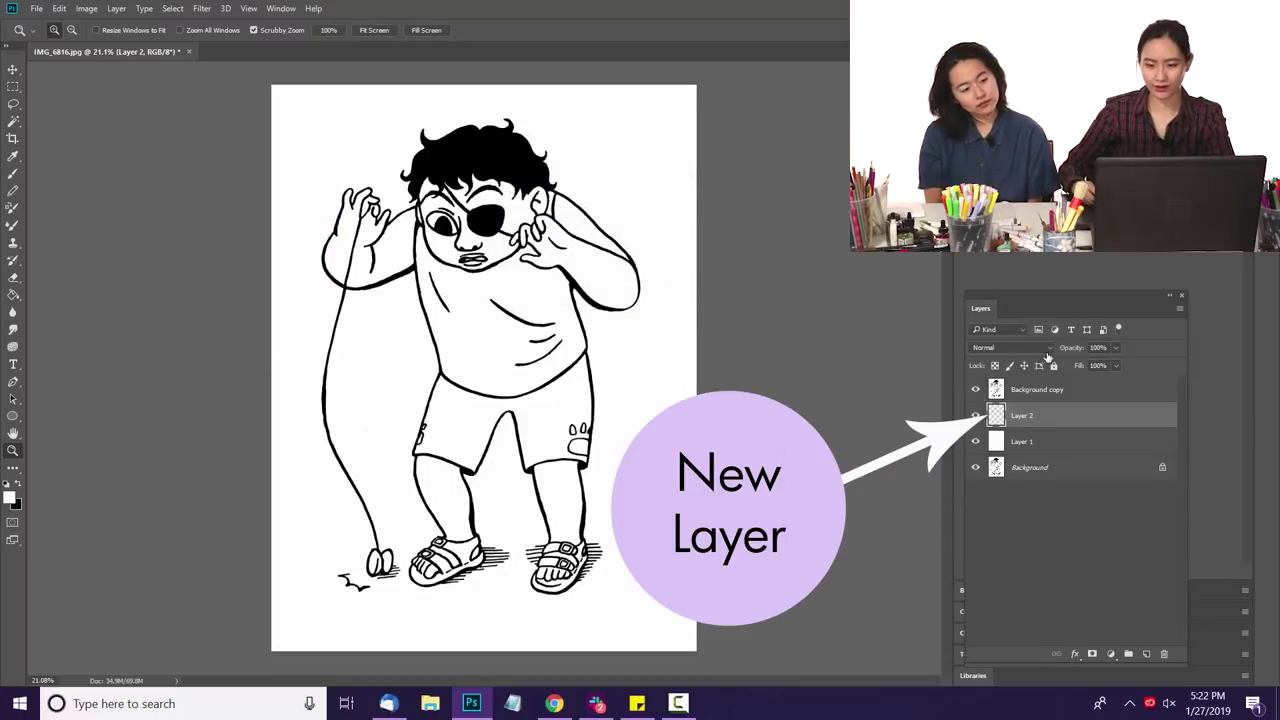
# Step: Set the blend mode of the Background copy layer to Multiply
pyautogui.click(1048, 391)
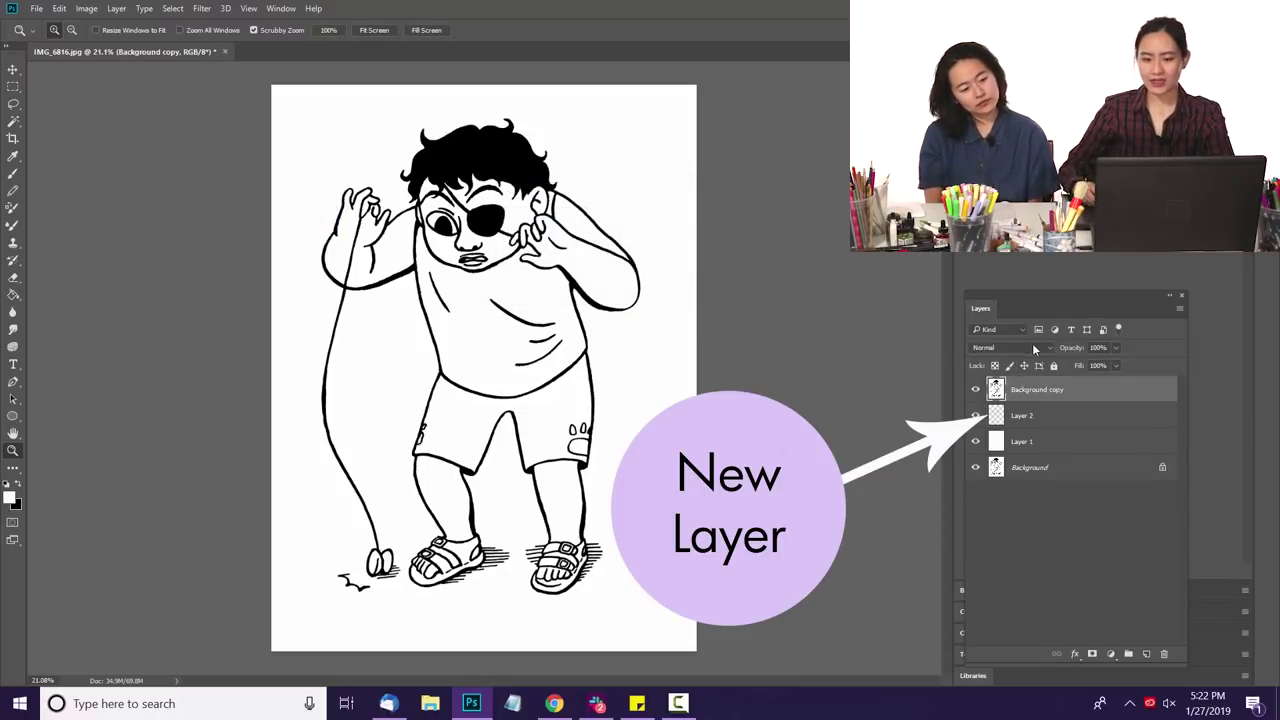
pyautogui.click(1031, 345)
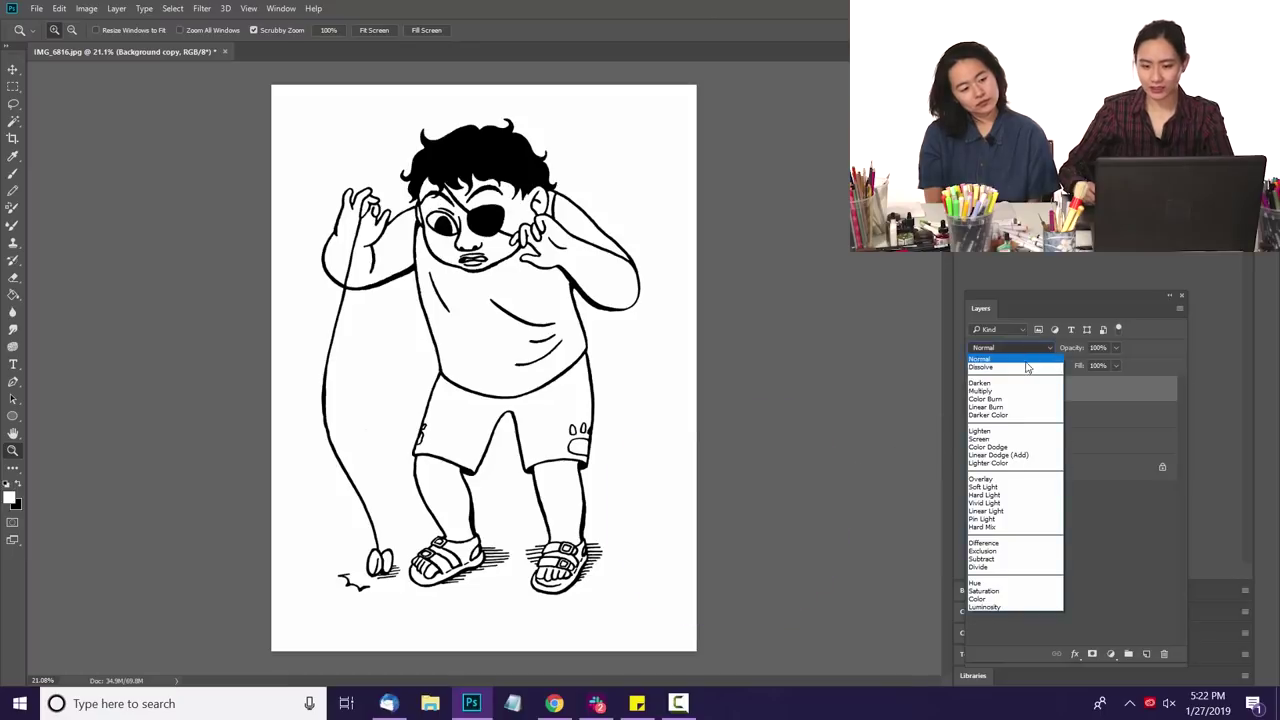
pyautogui.click(1013, 391)
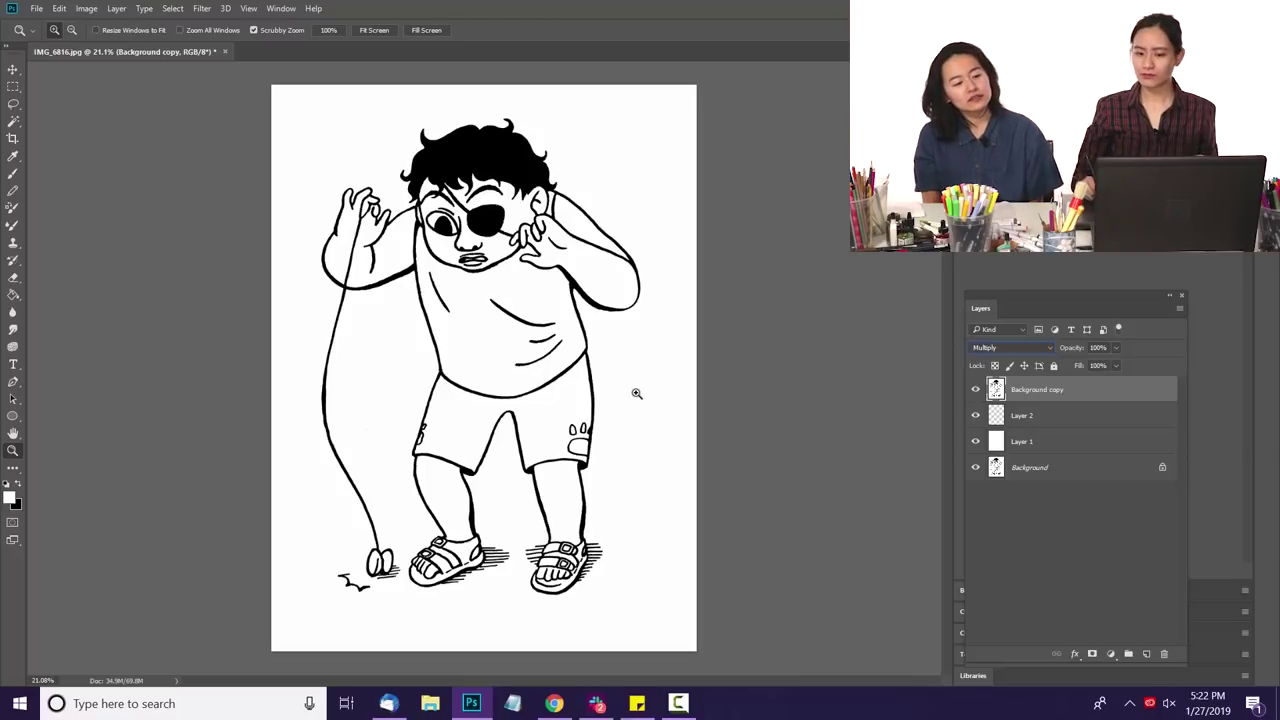
# Step: Make Layer 2 active and set the foreground colour to the brown skin tone af7352
pyautogui.click(1046, 419)
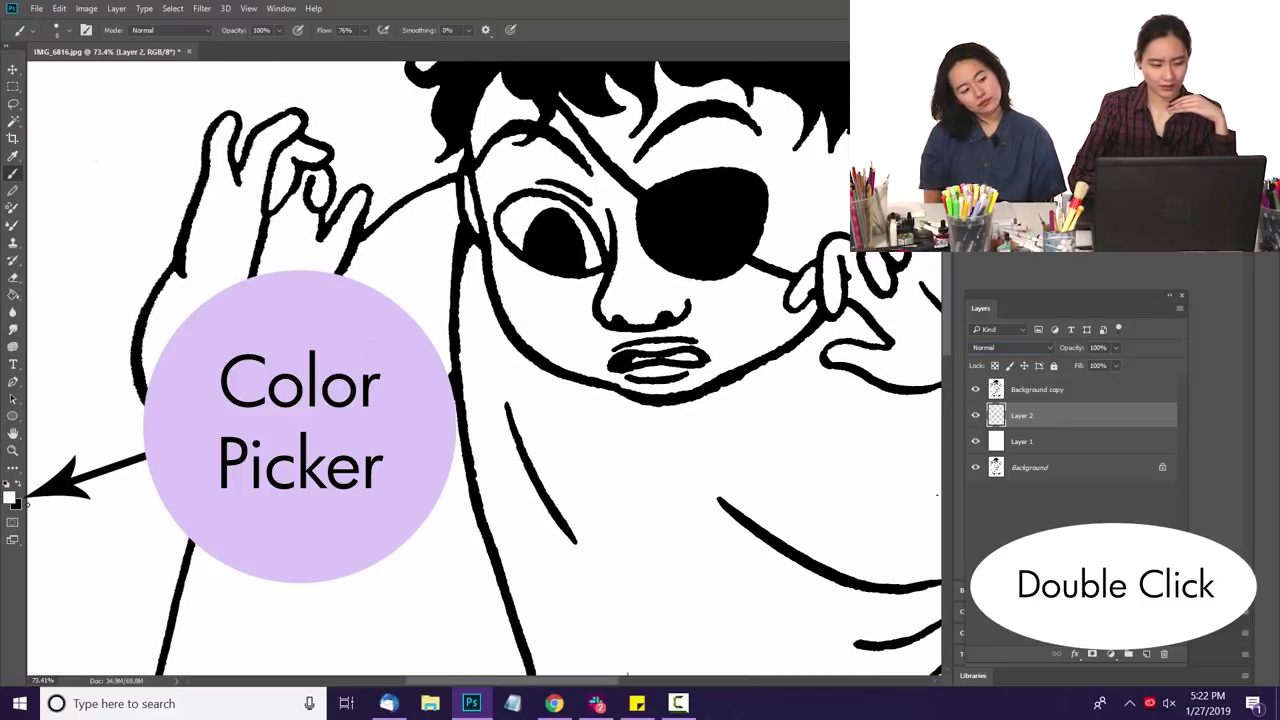
pyautogui.doubleClick(13, 497)
pyautogui.click(726, 370)
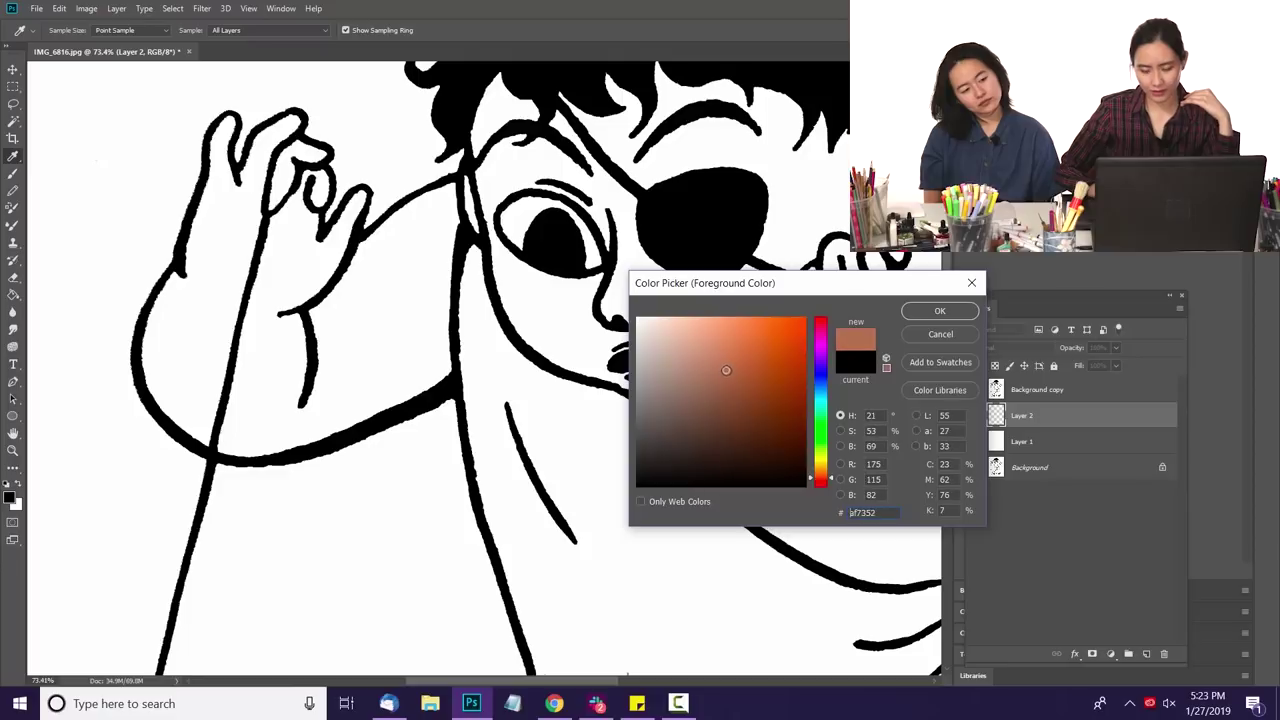
pyautogui.click(936, 313)
# Step: Enlarge the Brush to size 70 and paint skin-colour strokes on the face beside the nose and on the raised arm
pyautogui.press('b')
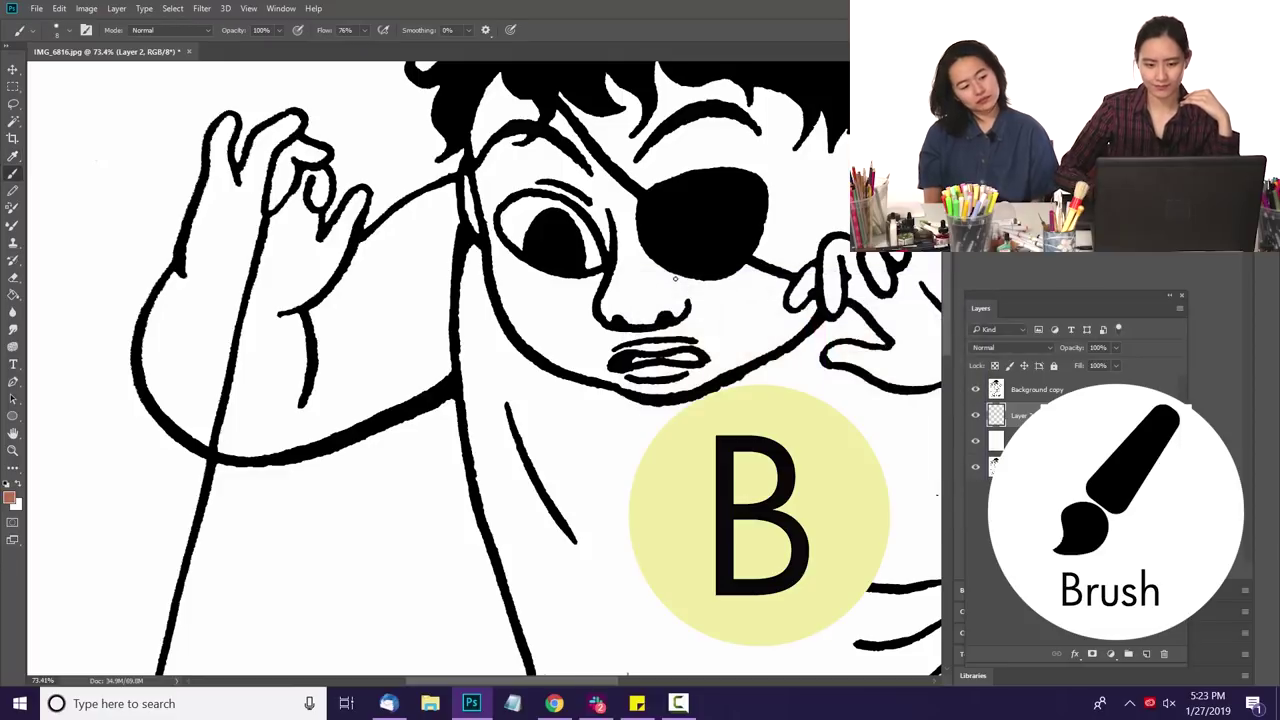
pyautogui.press(']')
pyautogui.press(']')
pyautogui.press(']')
pyautogui.press(']')
pyautogui.press(']')
pyautogui.press(']')
pyautogui.press(']')
pyautogui.press(']')
pyautogui.press(']')
pyautogui.press(']')
pyautogui.press(']')
pyautogui.press(']')
pyautogui.moveTo(626, 314)
pyautogui.mouseDown()
pyautogui.moveTo(657, 279)
pyautogui.moveTo(583, 322)
pyautogui.mouseUp()
pyautogui.moveTo(434, 223)
pyautogui.mouseDown()
pyautogui.moveTo(398, 281)
pyautogui.moveTo(388, 336)
pyautogui.moveTo(400, 289)
pyautogui.moveTo(384, 278)
pyautogui.moveTo(348, 376)
pyautogui.mouseUp()
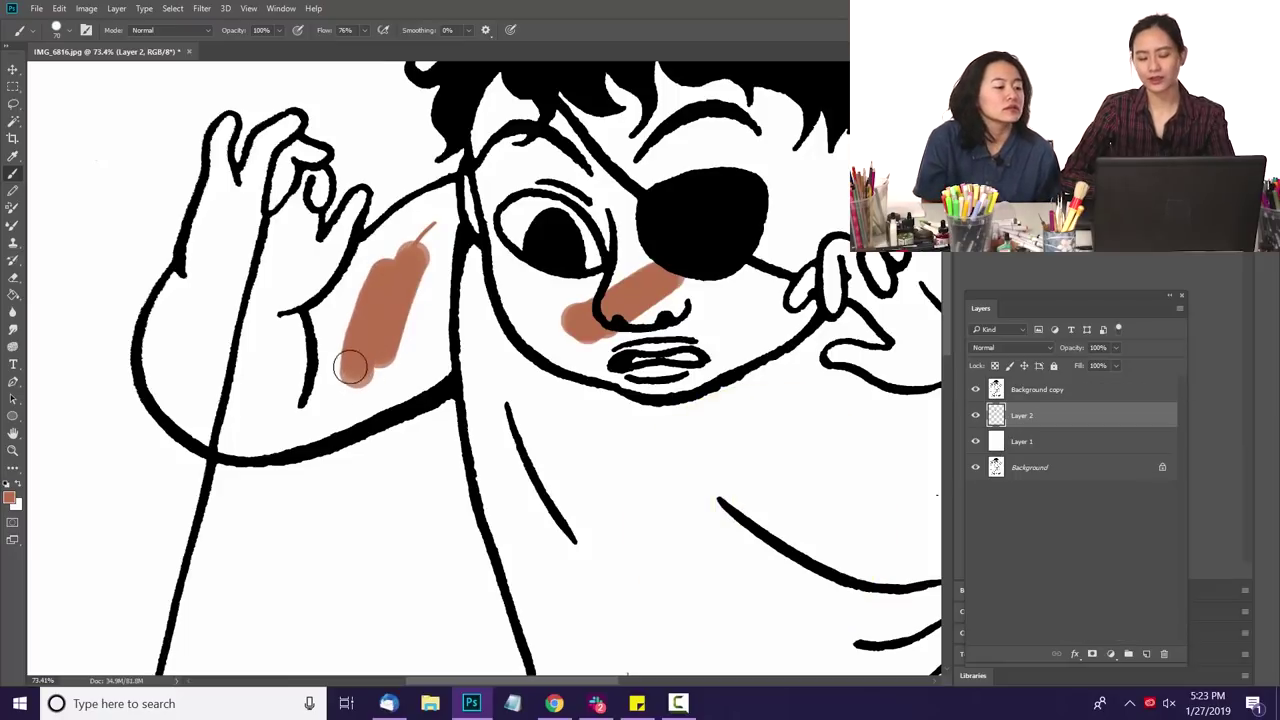
# Step: Set the brush flow to 100% and continue painting the raised arm with the skin colour
pyautogui.click(365, 34)
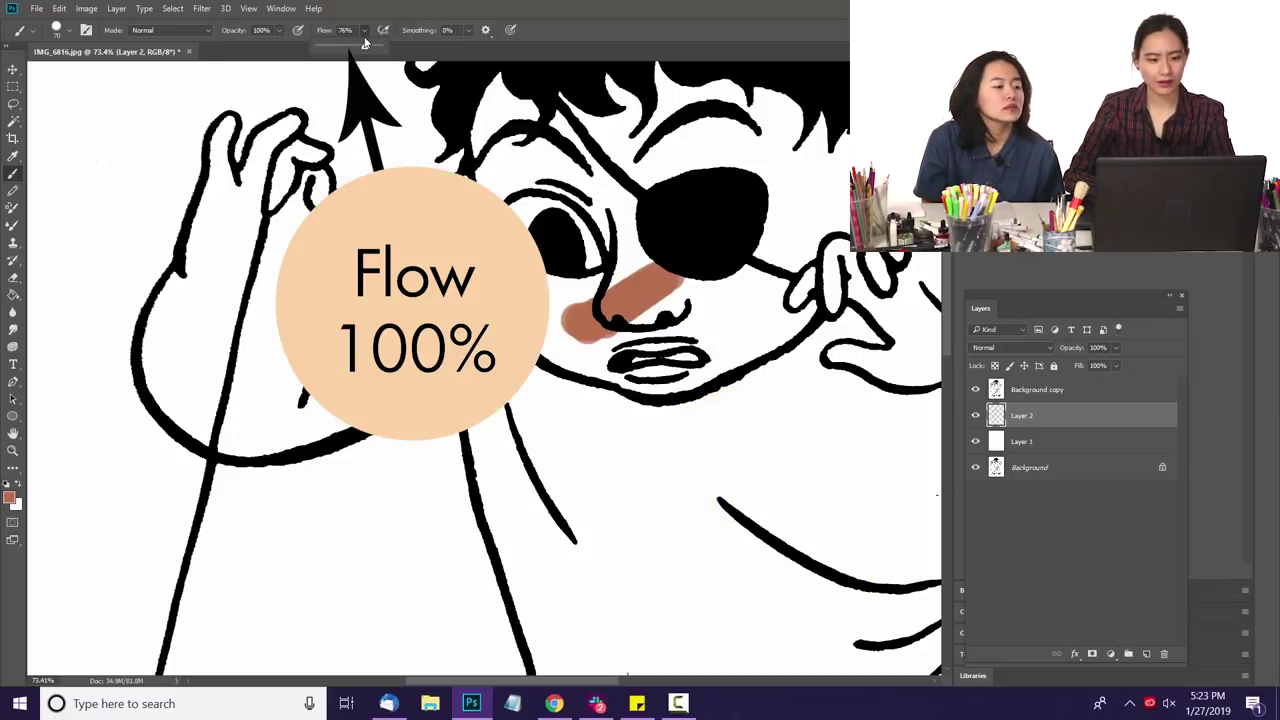
pyautogui.click(365, 30)
pyautogui.moveTo(357, 363)
pyautogui.mouseDown()
pyautogui.moveTo(385, 360)
pyautogui.moveTo(380, 386)
pyautogui.mouseUp()
pyautogui.moveTo(411, 331); pyautogui.dragTo(417, 306)
pyautogui.hotkey('ctrl', 'space')
pyautogui.click(402, 302)
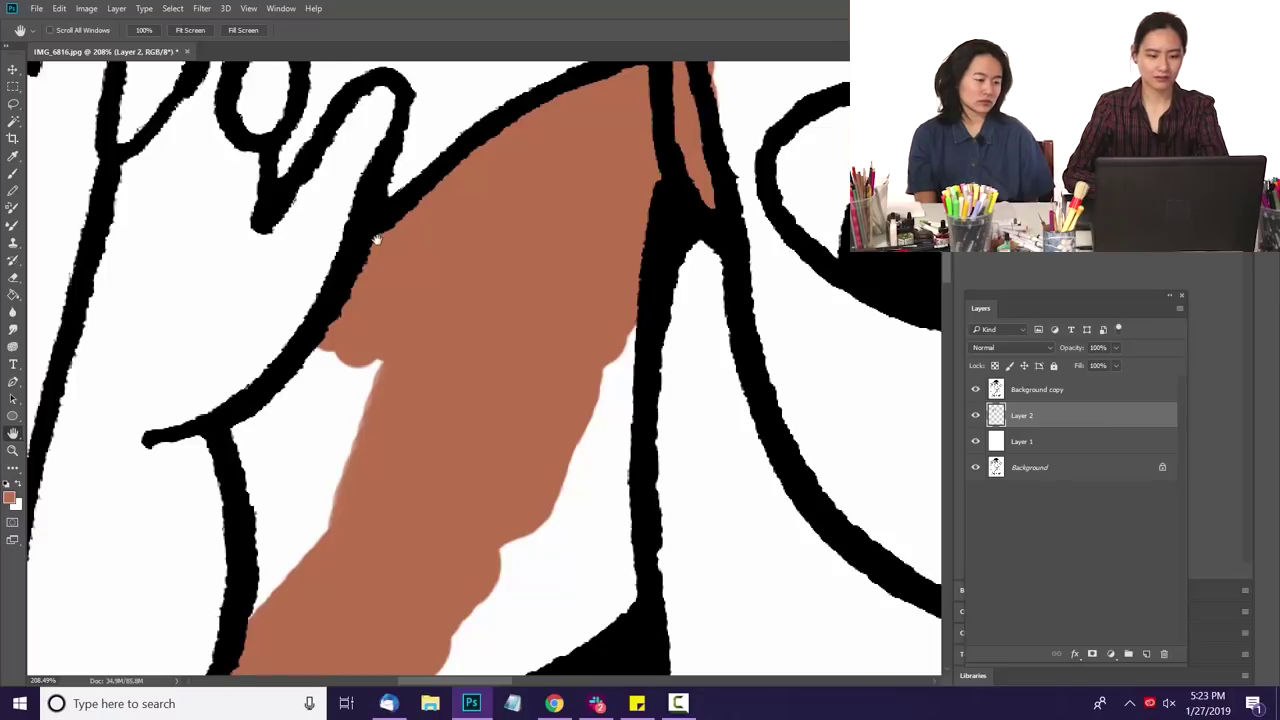
# Step: Outline the raised hand and its fingers with the Lasso and fill the selection with the skin colour
pyautogui.moveTo(392, 247); pyautogui.dragTo(586, 343)
pyautogui.moveTo(466, 148); pyautogui.dragTo(594, 314)
pyautogui.press('l')
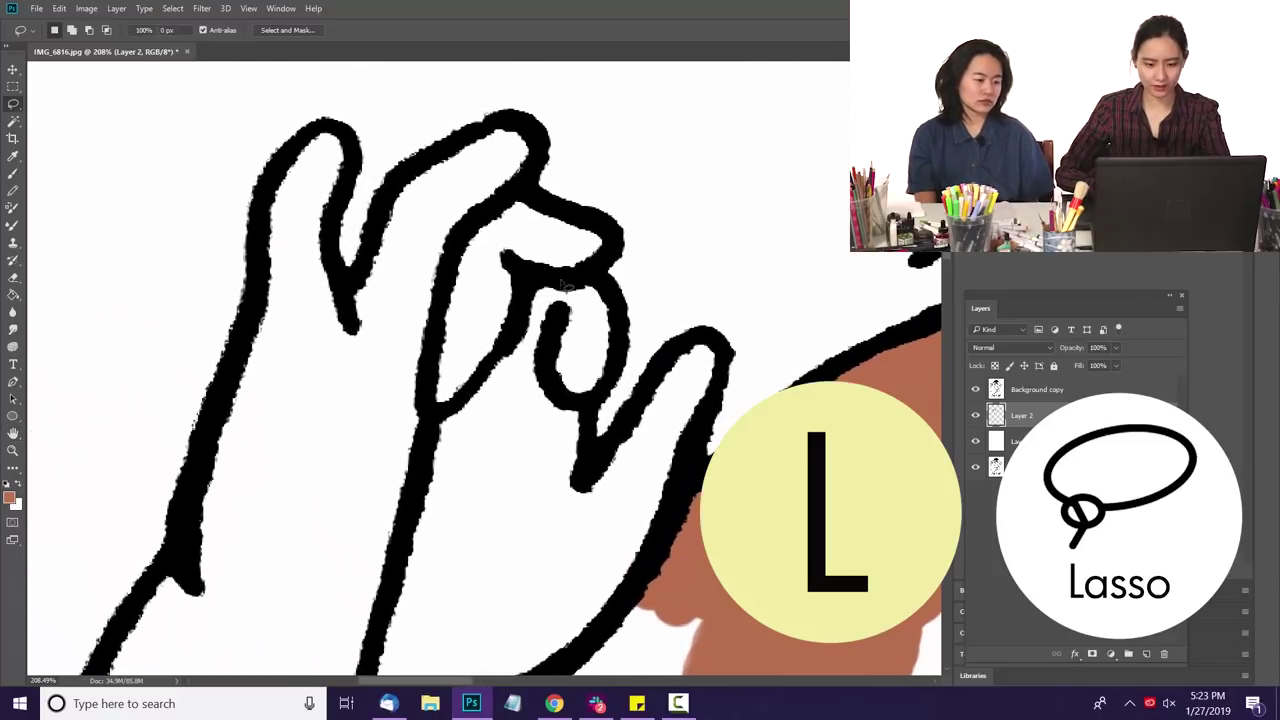
pyautogui.moveTo(715, 430); pyautogui.dragTo(725, 351)
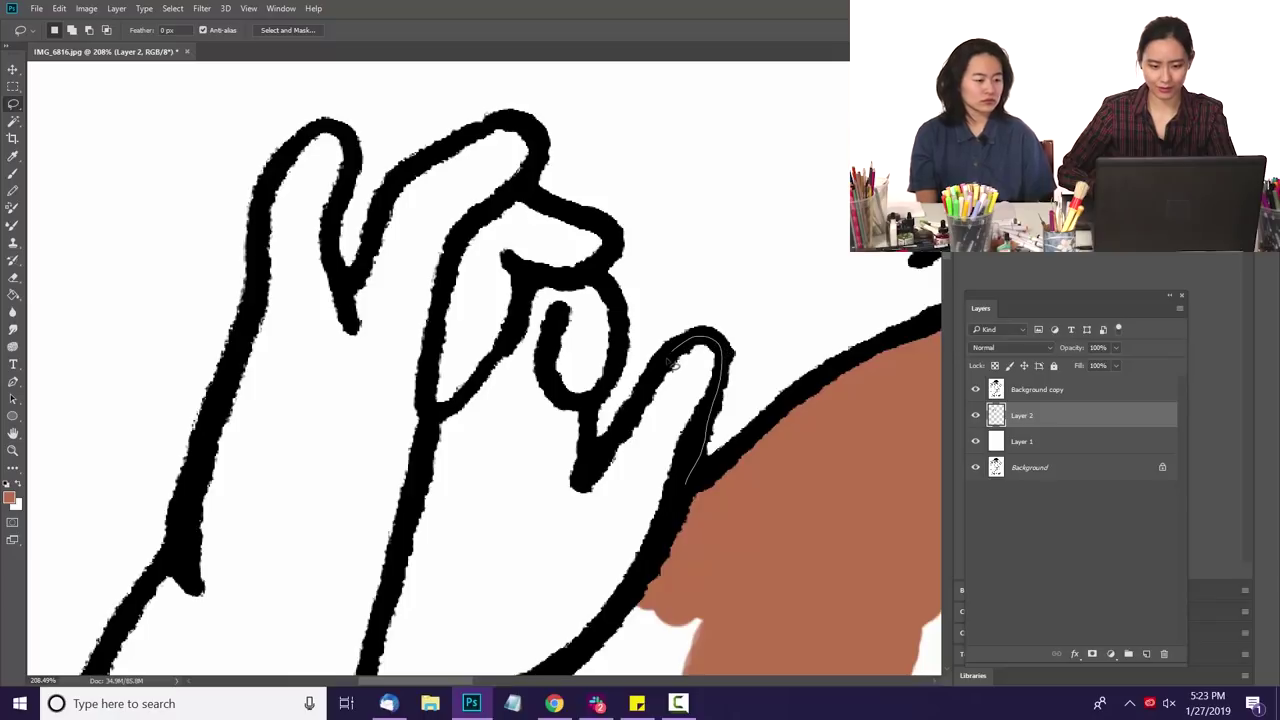
pyautogui.moveTo(604, 455); pyautogui.dragTo(590, 456)
pyautogui.press('g')
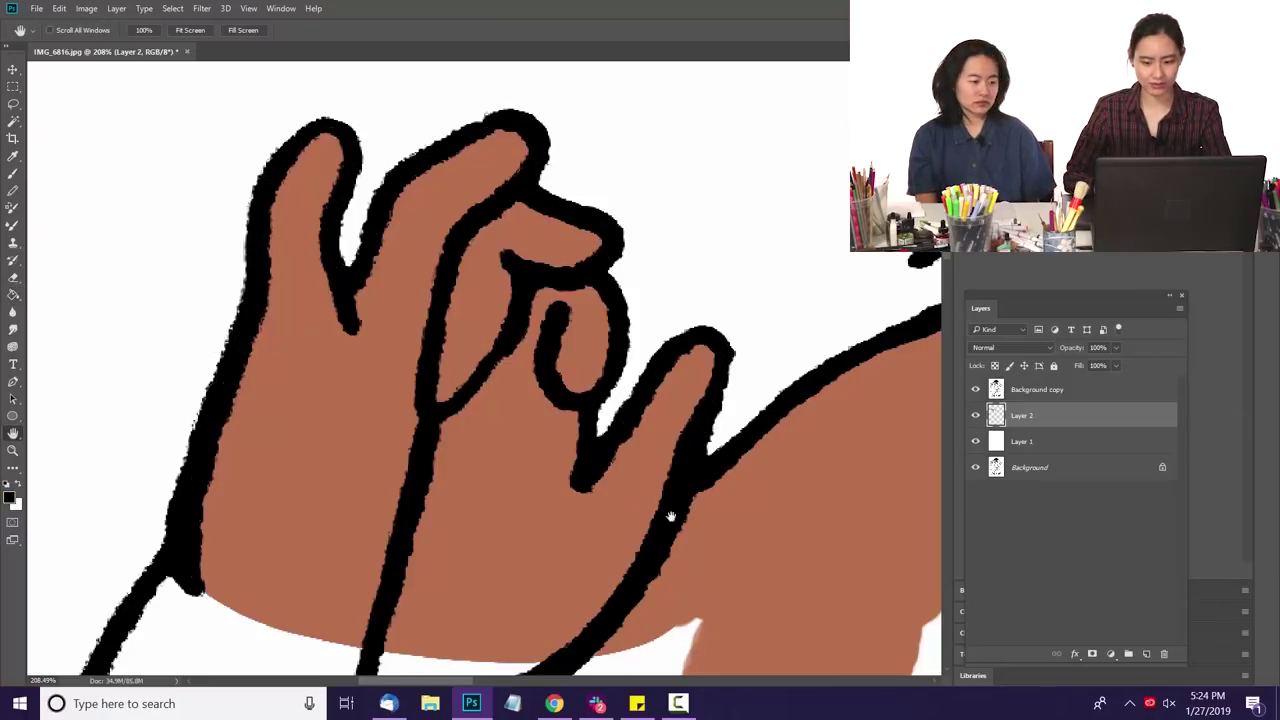
# Step: Select the hand and forearm area outside the yo-yo string with the Magic Wand on Background copy, and fill it with skin colour on Layer 2
pyautogui.moveTo(670, 516); pyautogui.dragTo(678, 400)
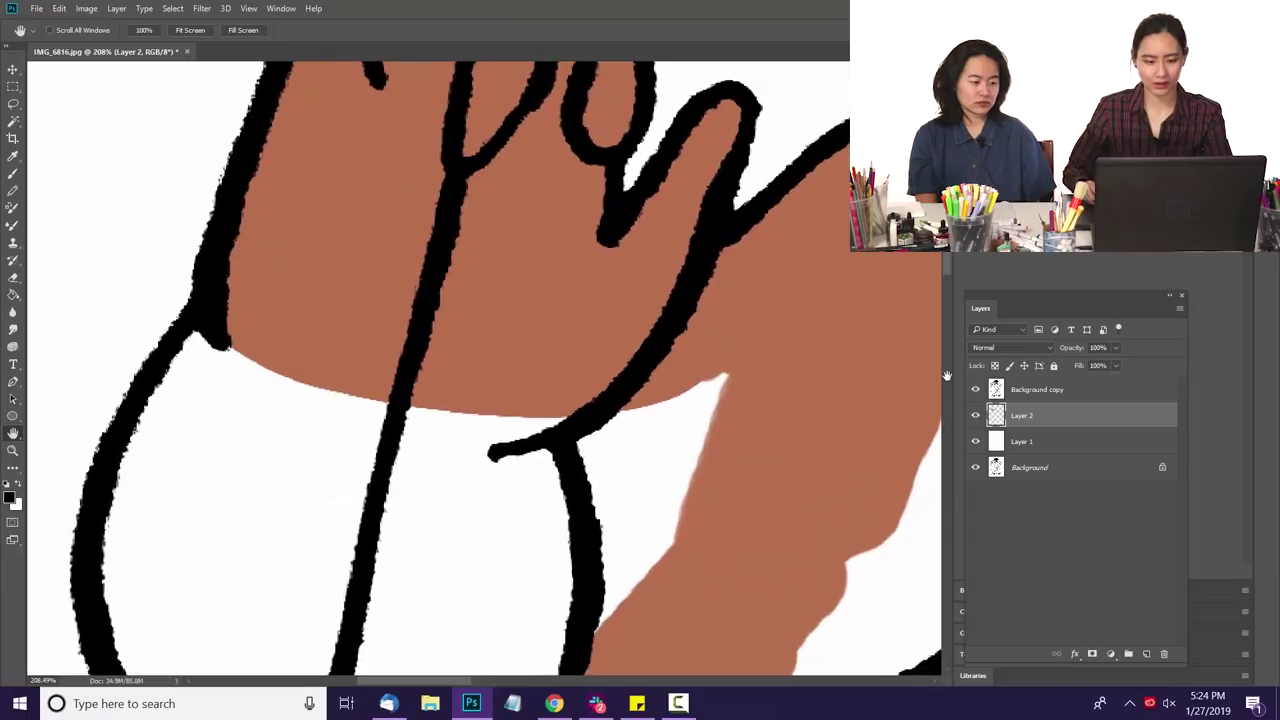
pyautogui.click(1037, 389)
pyautogui.press('w')
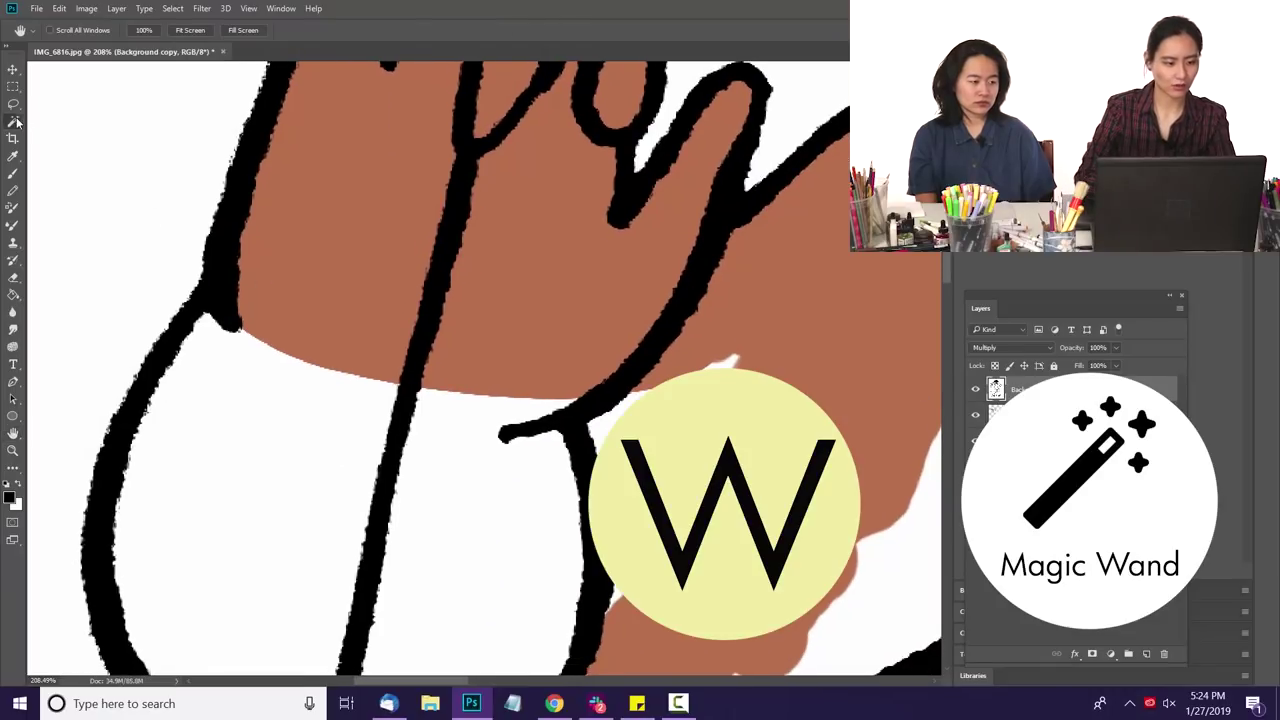
pyautogui.click(358, 297)
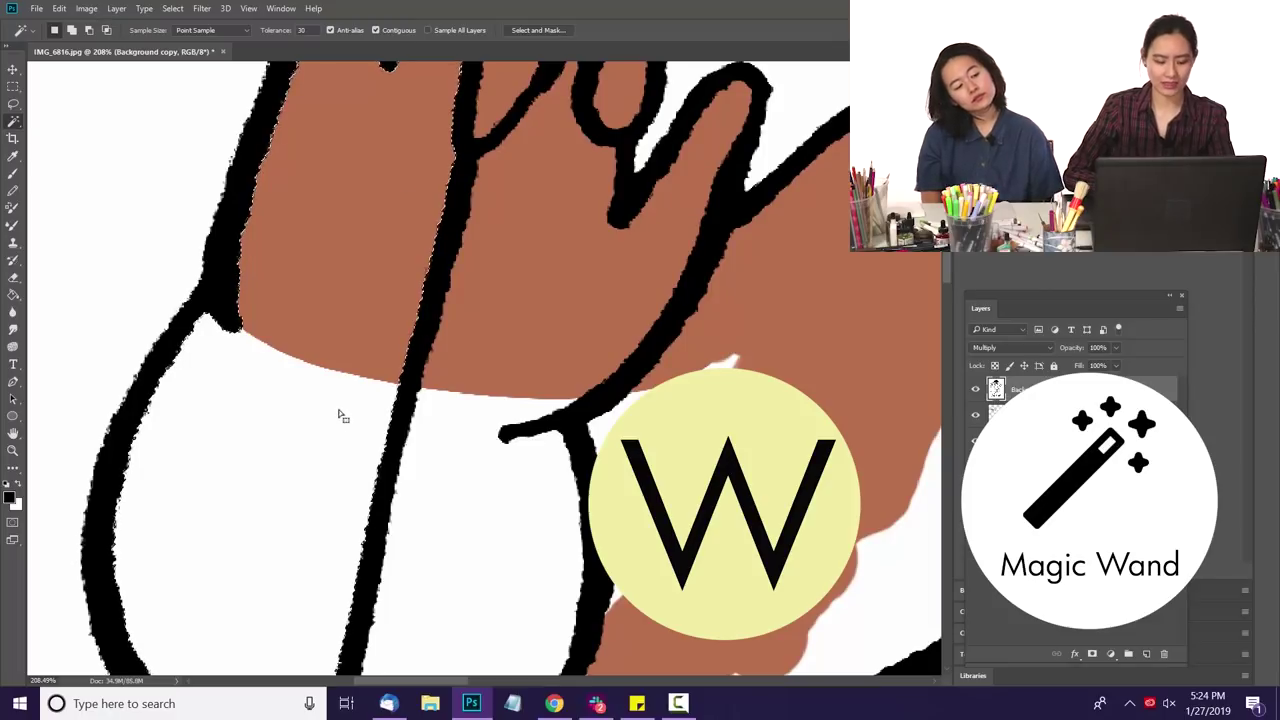
pyautogui.press('z')
pyautogui.moveTo(328, 389); pyautogui.dragTo(283, 423)
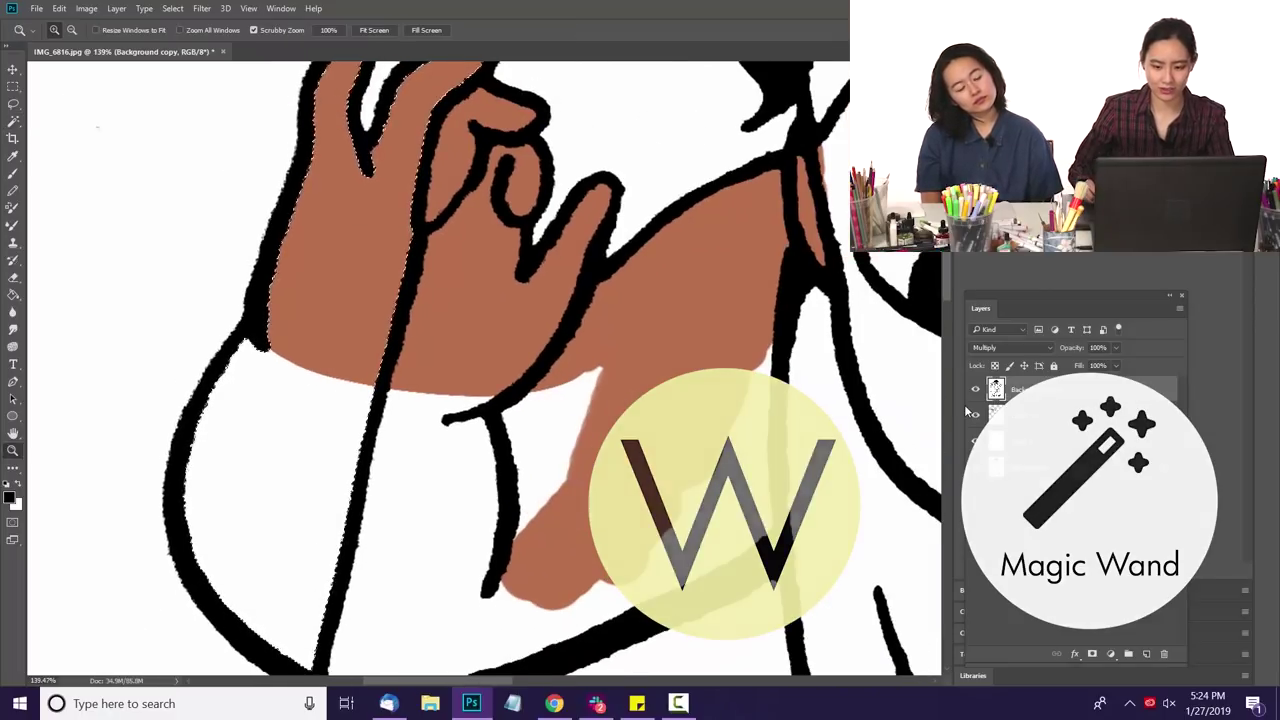
pyautogui.click(1028, 422)
pyautogui.press('g')
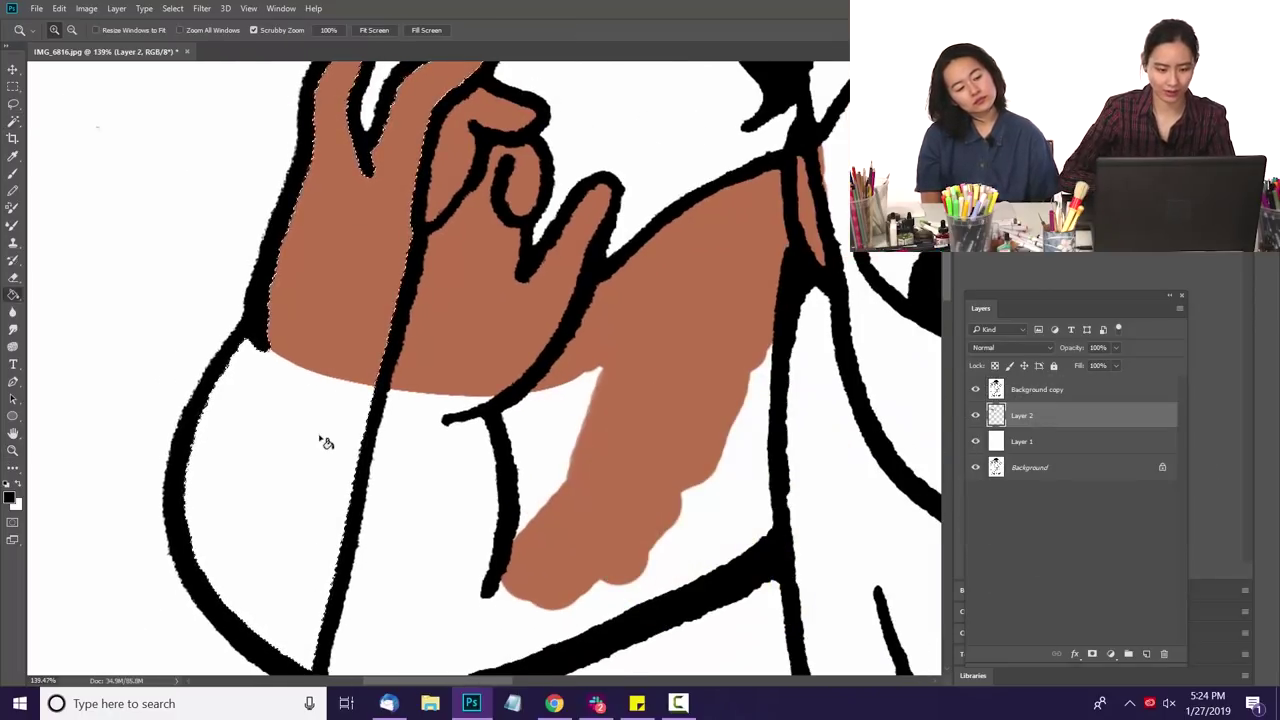
pyautogui.click(329, 468)
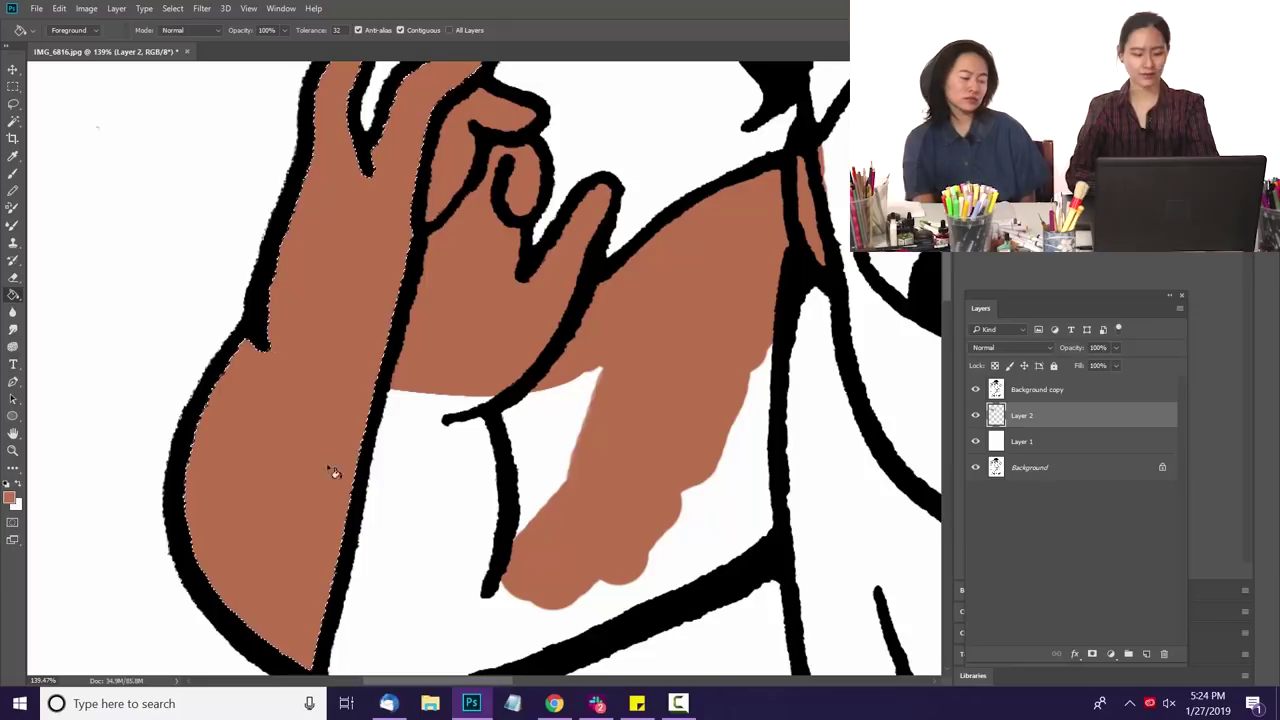
# Step: Clear the forearm selection and examine the pixel edges where the skin fill meets the arm's black outline
pyautogui.hotkey('ctrl', 'd')
pyautogui.hotkey('alt', 'd')
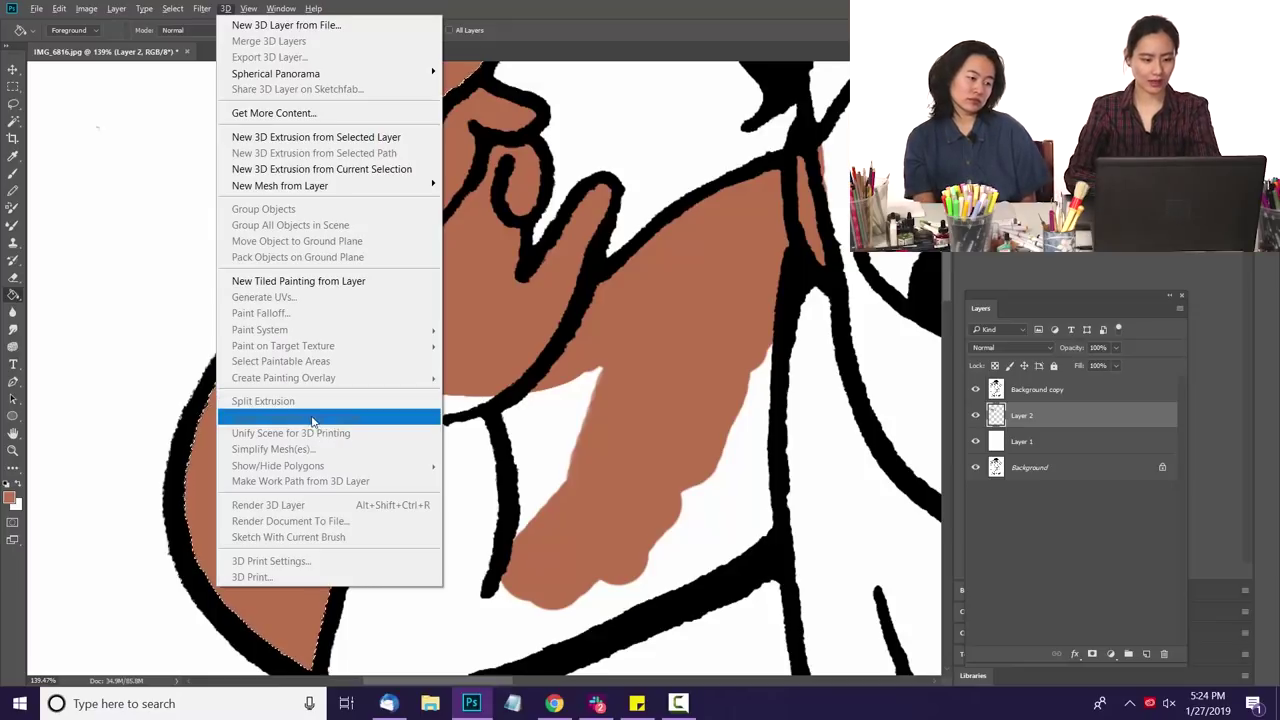
pyautogui.press('z')
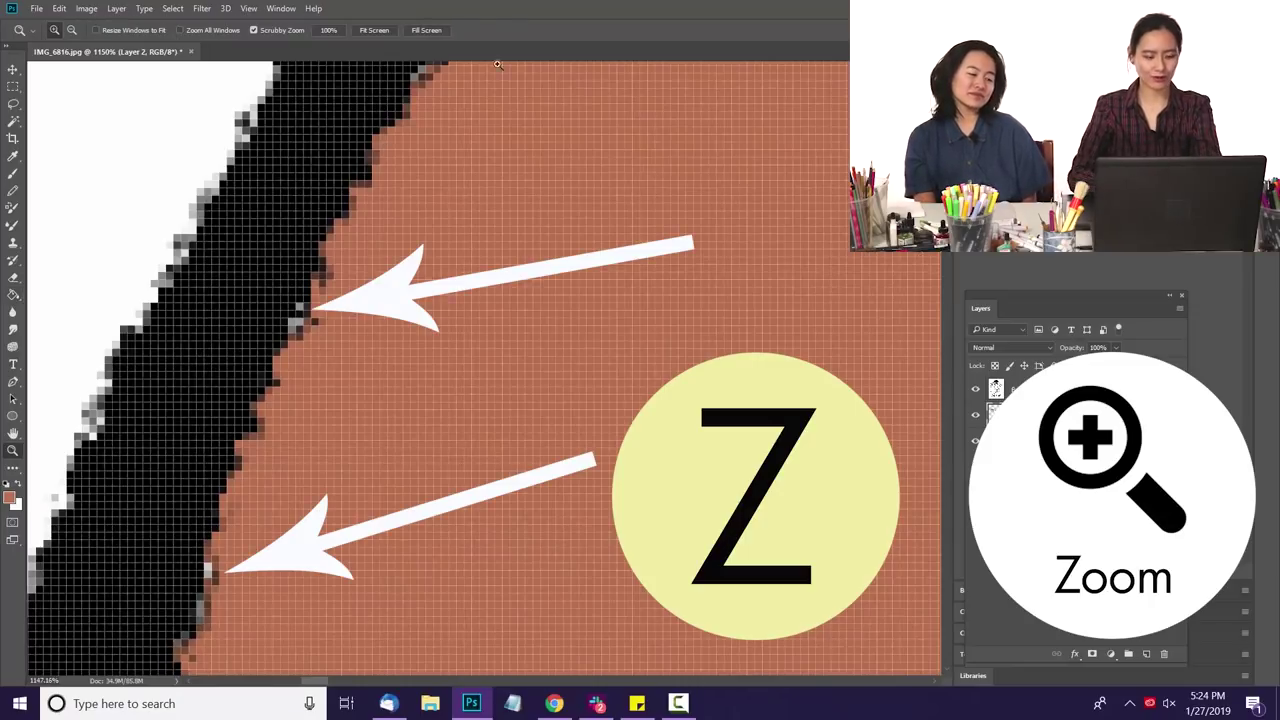
pyautogui.moveTo(514, 302); pyautogui.dragTo(406, 417)
pyautogui.moveTo(500, 202); pyautogui.dragTo(384, 359)
# Step: Outline the face from the hairline down its side with the Lasso and fill it with the skin colour on Layer 2
pyautogui.press('space')
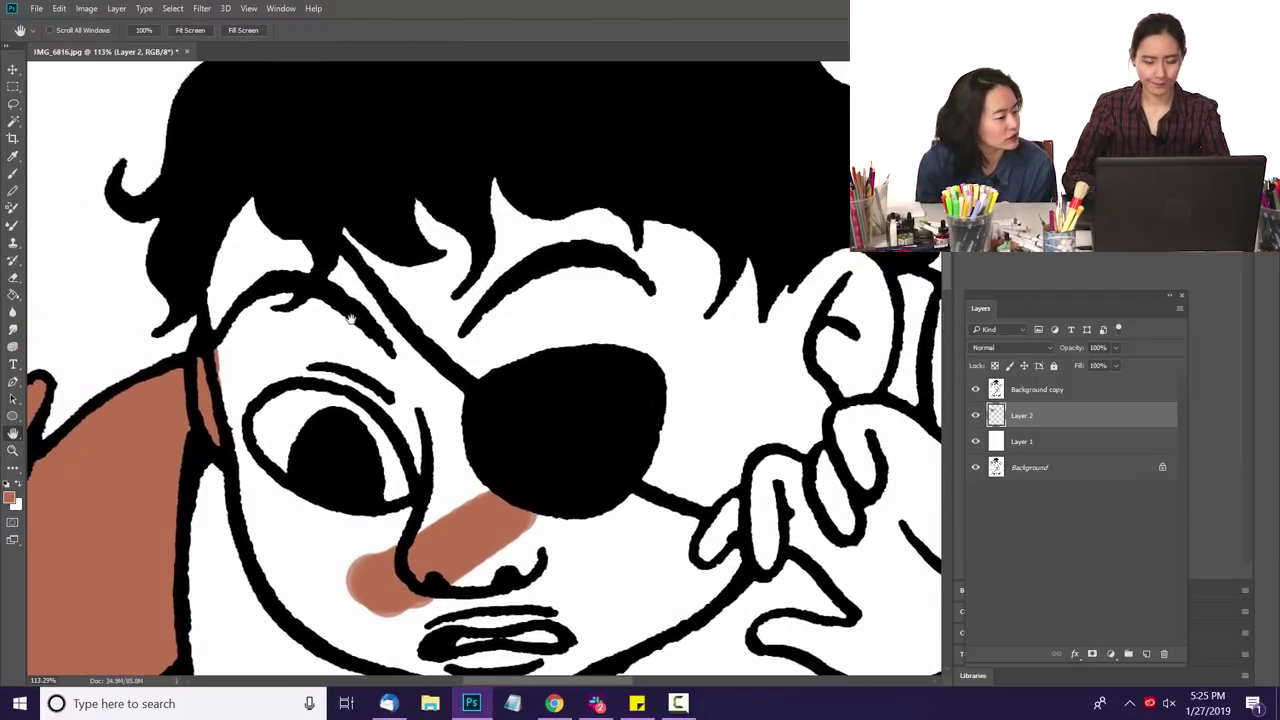
pyautogui.press('l')
pyautogui.moveTo(572, 126)
pyautogui.mouseDown()
pyautogui.moveTo(435, 110)
pyautogui.moveTo(247, 133)
pyautogui.moveTo(217, 184)
pyautogui.moveTo(222, 398)
pyautogui.mouseUp()
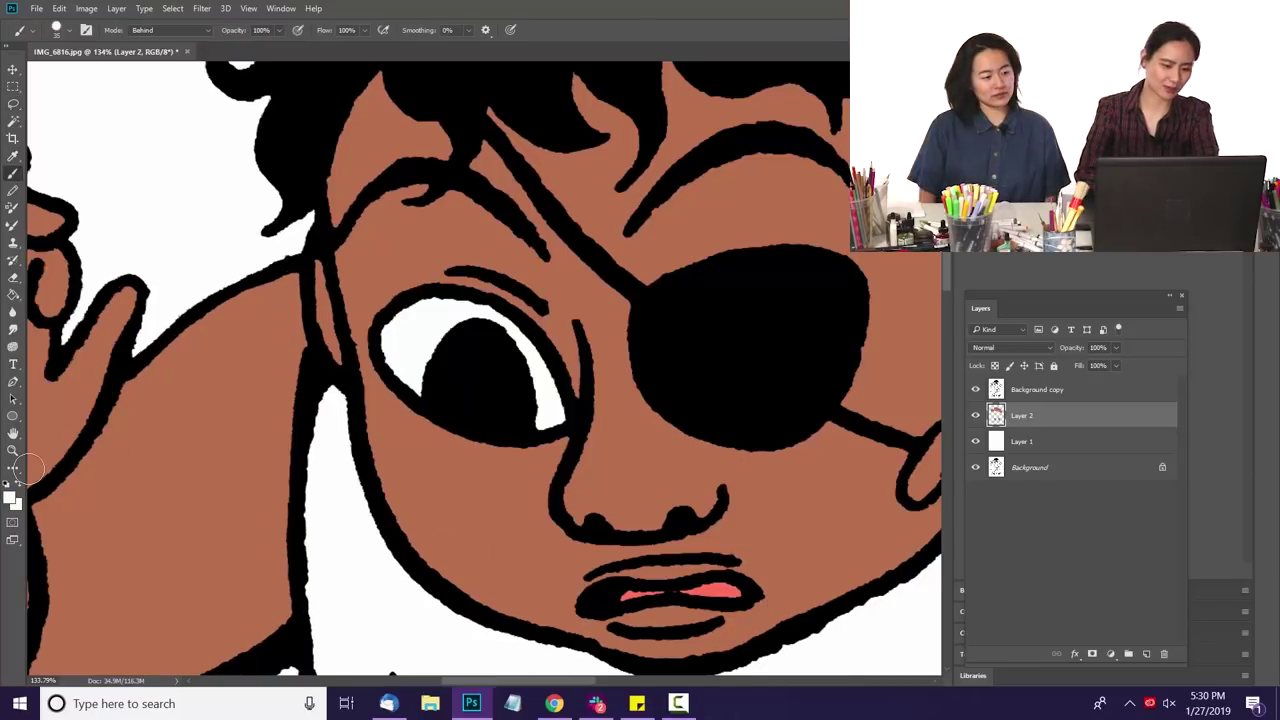
# Step: Choose a pale pinkish off-white foreground colour and paint the white of the open eye with the Brush in Behind mode
pyautogui.click(12, 499)
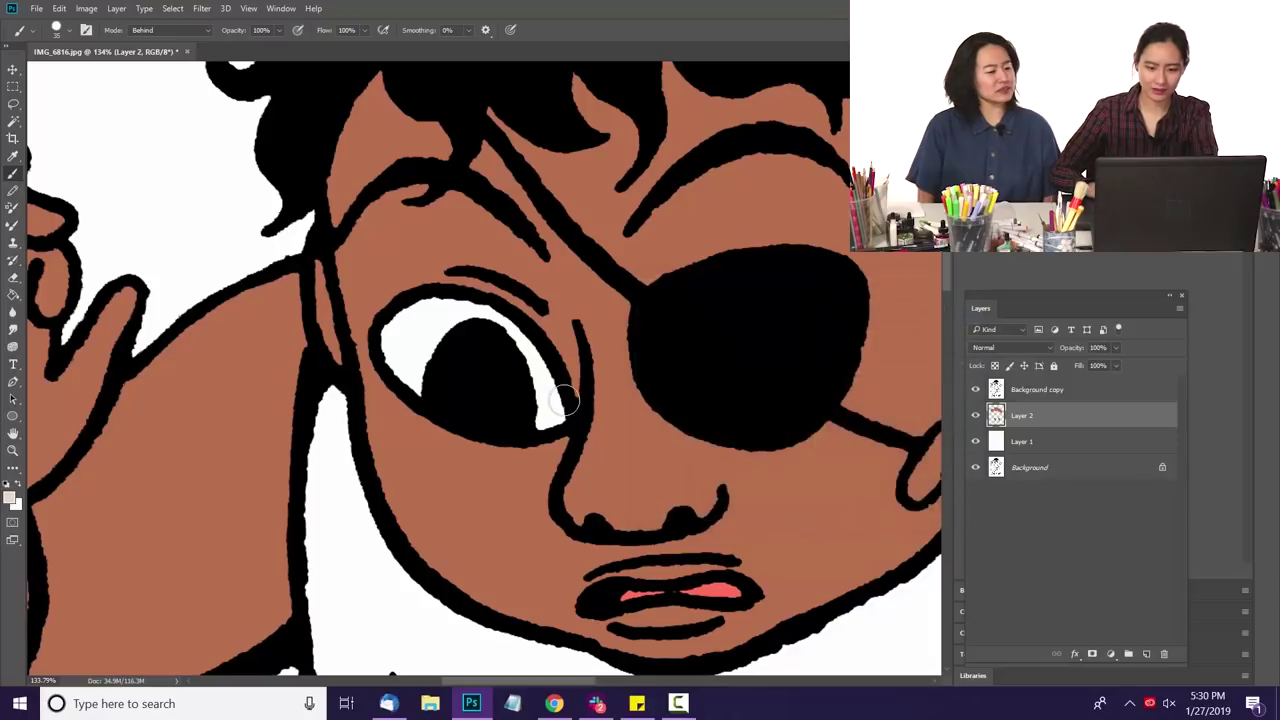
pyautogui.moveTo(565, 412)
pyautogui.mouseDown()
pyautogui.moveTo(521, 420)
pyautogui.moveTo(527, 347)
pyautogui.moveTo(502, 348)
pyautogui.moveTo(495, 302)
pyautogui.moveTo(453, 331)
pyautogui.moveTo(418, 286)
pyautogui.moveTo(388, 331)
pyautogui.moveTo(435, 372)
pyautogui.mouseUp()
pyautogui.moveTo(491, 296); pyautogui.dragTo(515, 338)
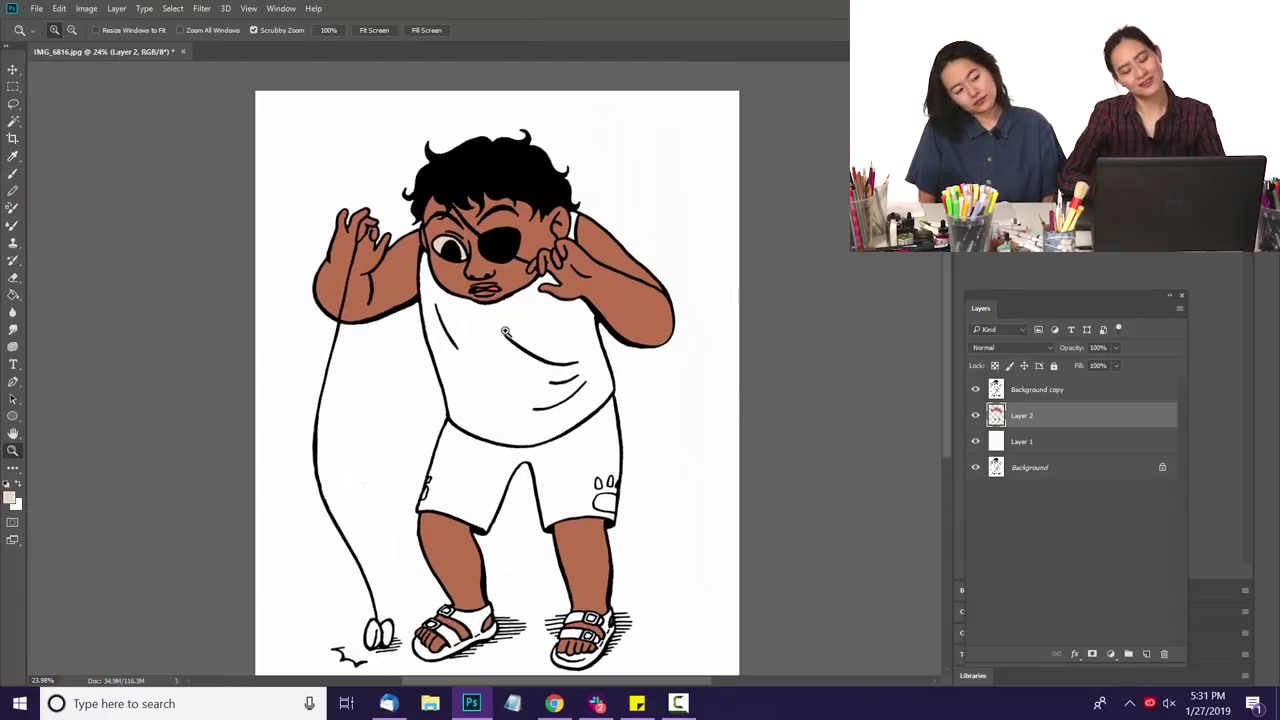
# Step: Fill the lower-left part of the shirt with yellow, and outline its lower middle with the Lasso and fill that too
pyautogui.moveTo(511, 303); pyautogui.dragTo(531, 307)
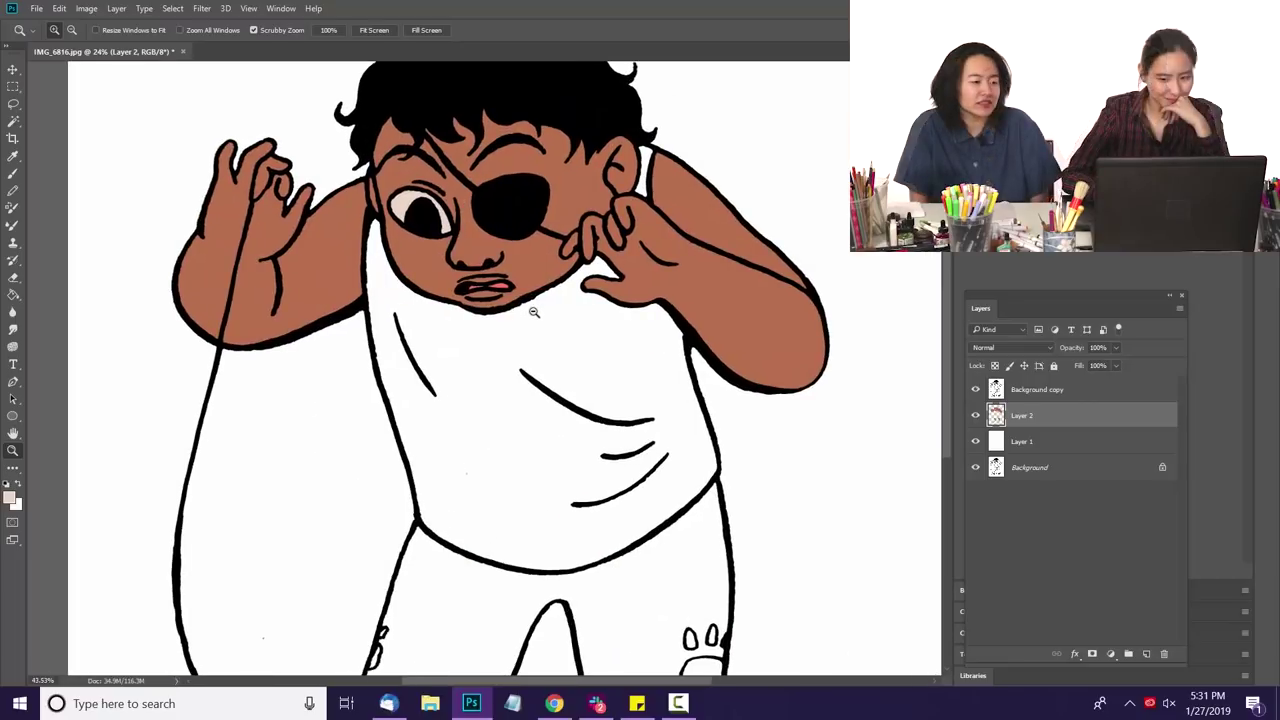
pyautogui.click(534, 262)
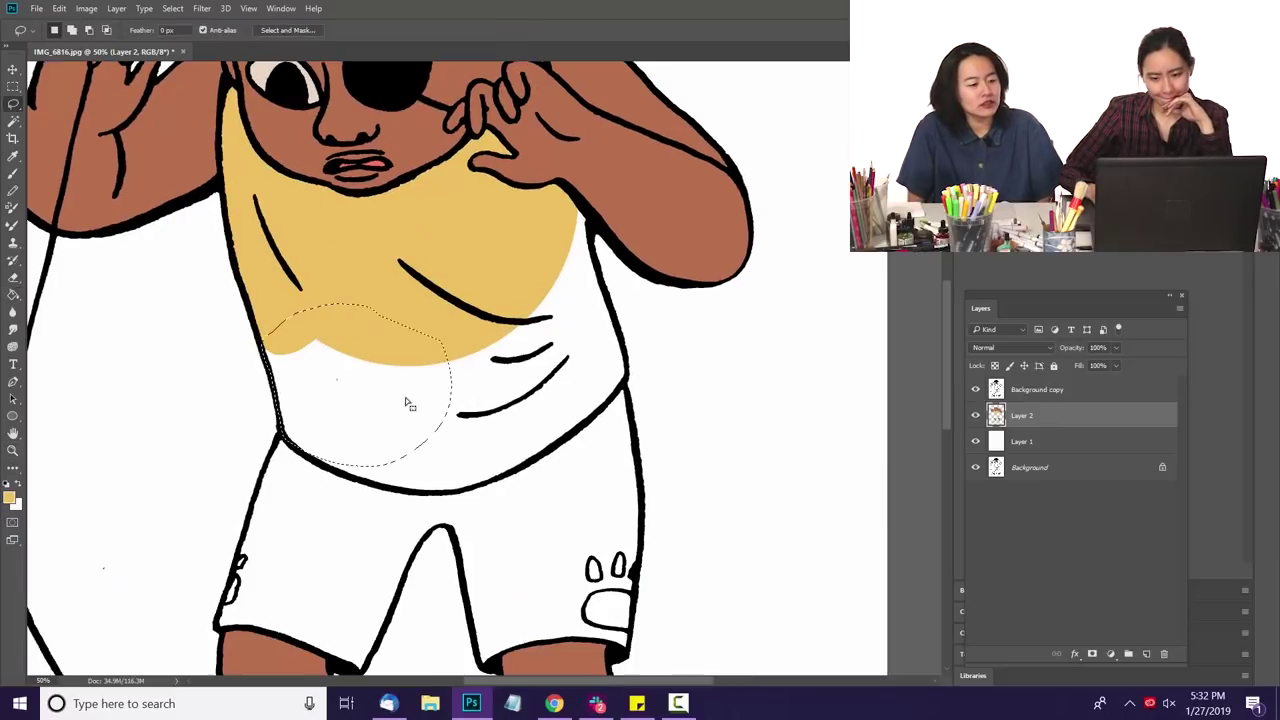
pyautogui.click(407, 424)
pyautogui.click(582, 112)
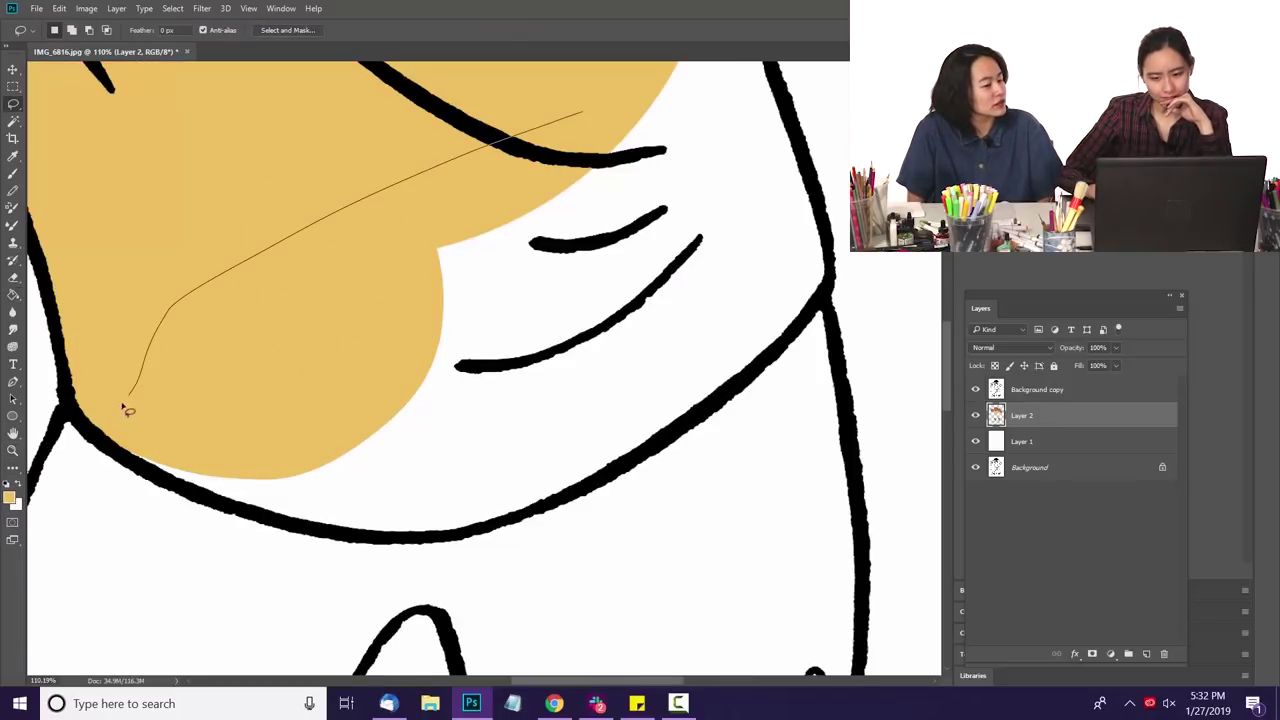
pyautogui.moveTo(114, 441)
pyautogui.mouseDown()
pyautogui.moveTo(626, 138)
pyautogui.moveTo(598, 120)
pyautogui.mouseUp()
pyautogui.press('g')
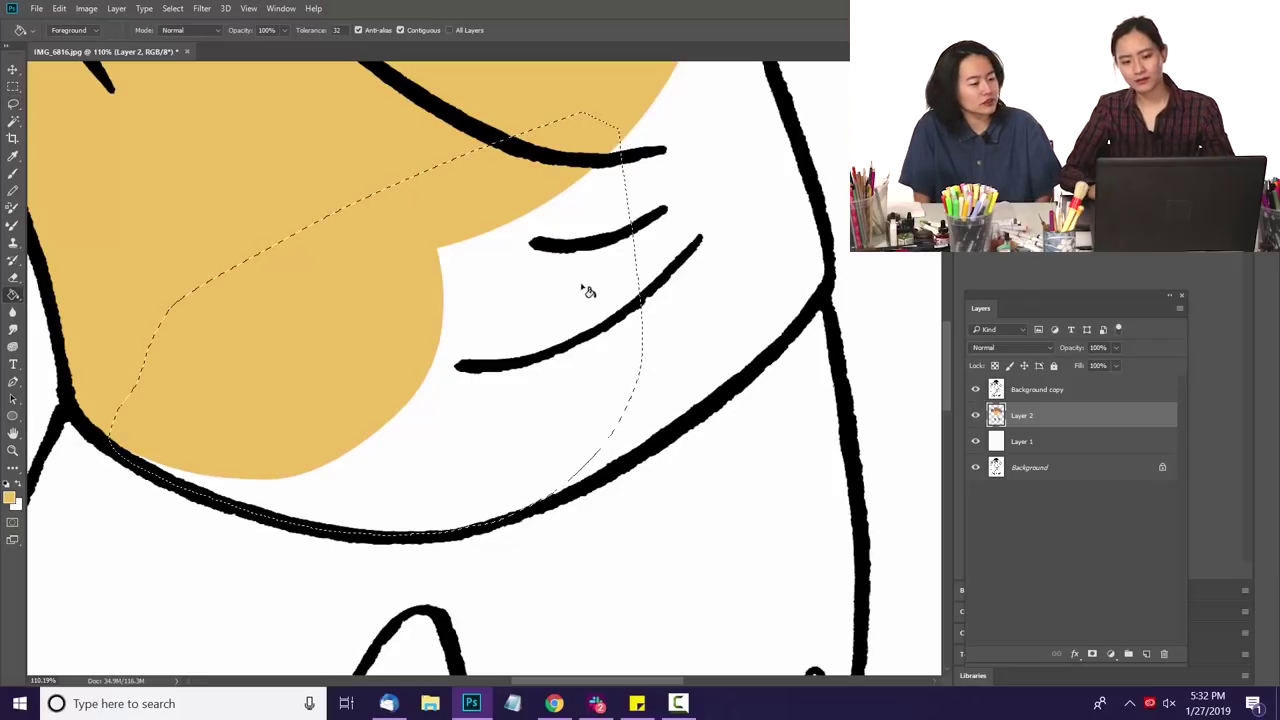
pyautogui.click(606, 305)
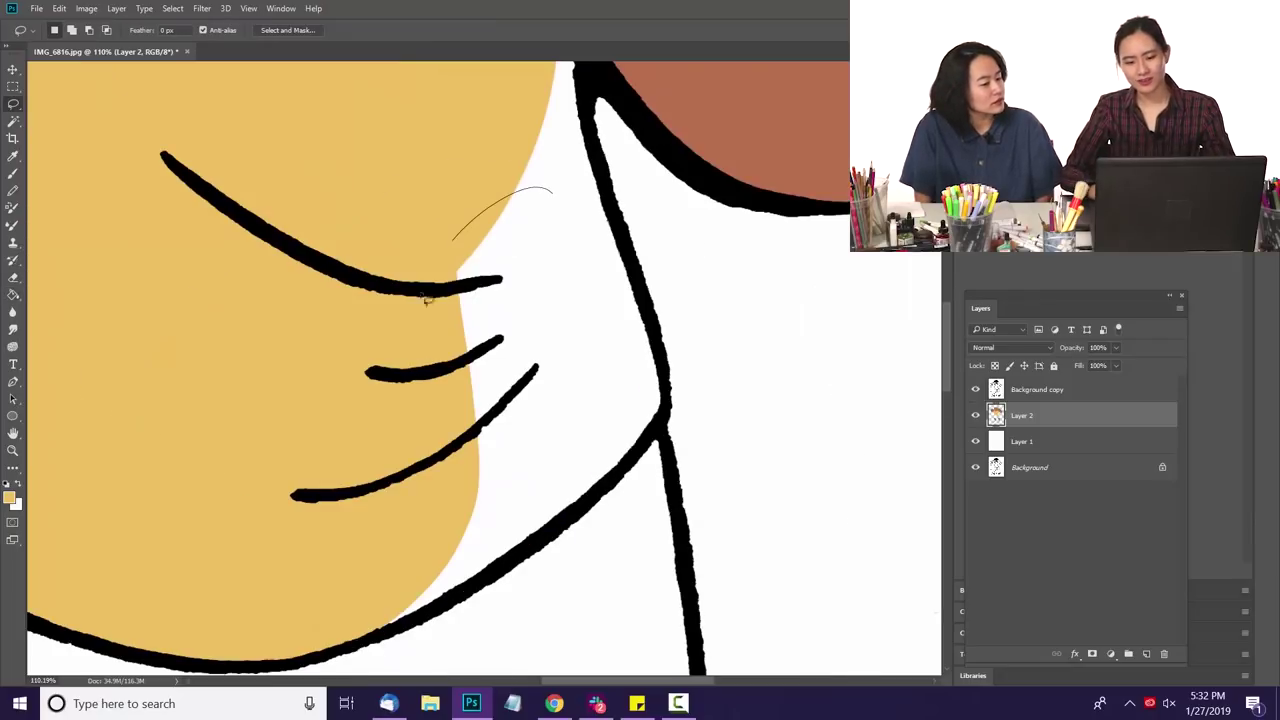
# Step: Outline the shirt's remaining white areas along its right edge with the Lasso and fill them with the same yellow
pyautogui.moveTo(534, 194); pyautogui.dragTo(376, 535)
pyautogui.moveTo(363, 625)
pyautogui.mouseDown()
pyautogui.moveTo(629, 318)
pyautogui.moveTo(578, 262)
pyautogui.mouseUp()
pyautogui.press('g')
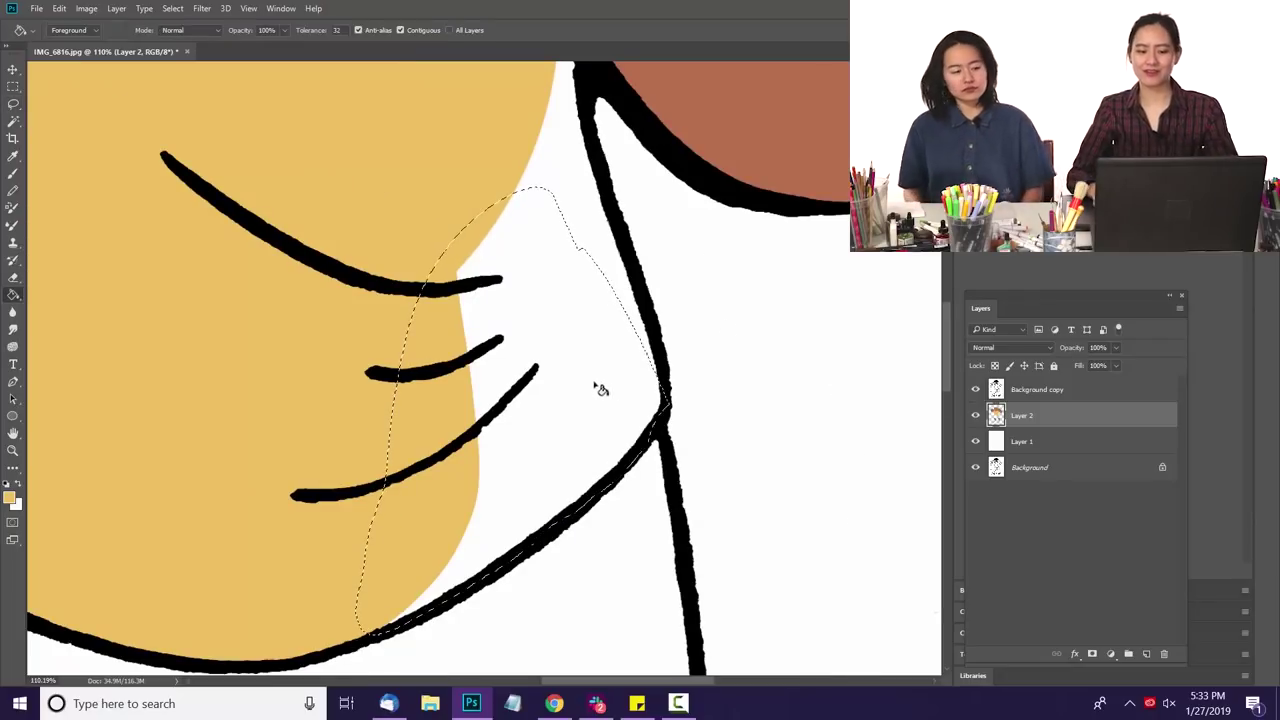
pyautogui.click(600, 389)
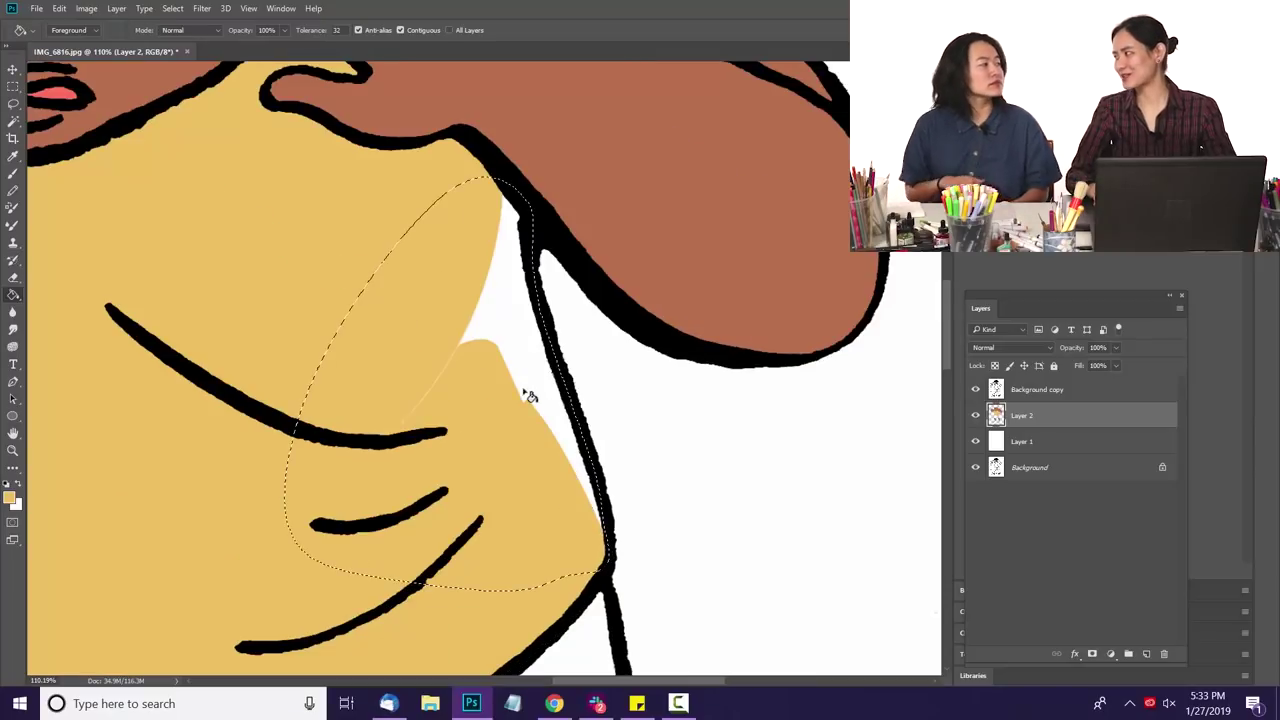
pyautogui.click(530, 394)
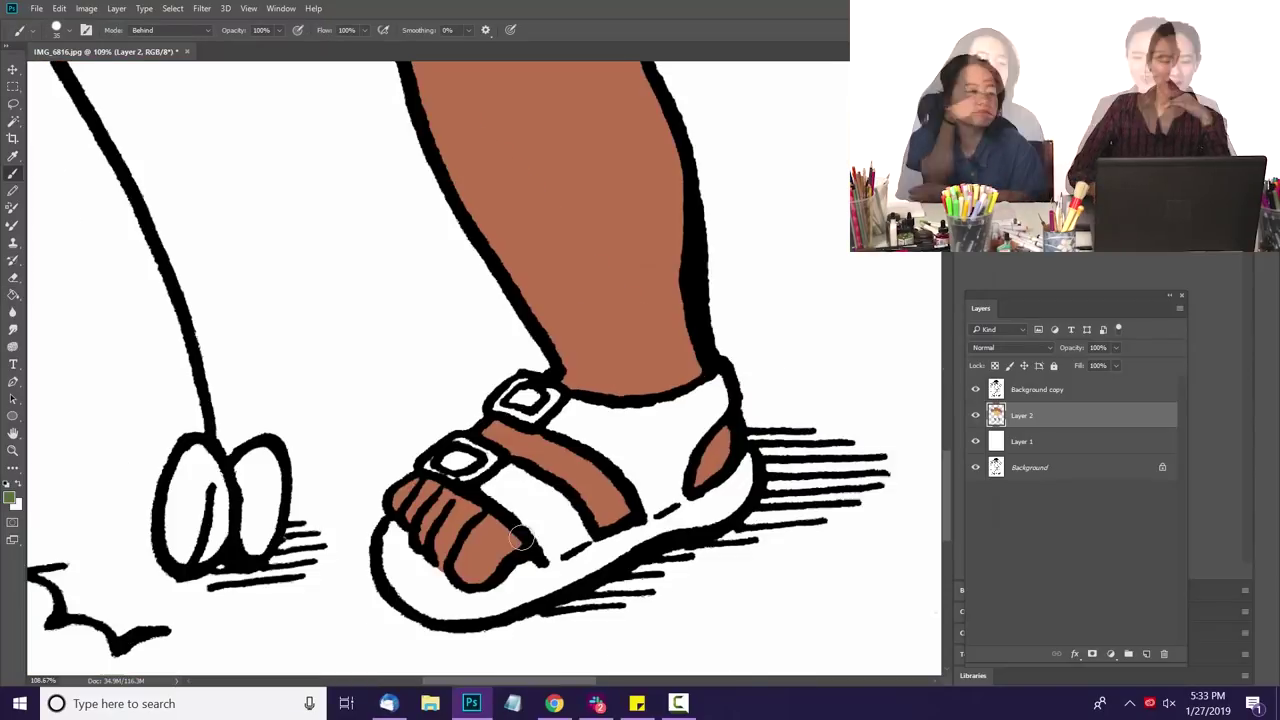
# Step: Paint the sandal green with the Brush in Behind mode, and fill both halves of the yo-yo with red
pyautogui.moveTo(560, 525)
pyautogui.mouseDown()
pyautogui.moveTo(522, 505)
pyautogui.moveTo(545, 480)
pyautogui.moveTo(484, 500)
pyautogui.moveTo(590, 430)
pyautogui.moveTo(625, 445)
pyautogui.moveTo(665, 440)
pyautogui.moveTo(680, 410)
pyautogui.moveTo(715, 400)
pyautogui.moveTo(722, 505)
pyautogui.moveTo(665, 510)
pyautogui.moveTo(595, 552)
pyautogui.moveTo(690, 525)
pyautogui.mouseUp()
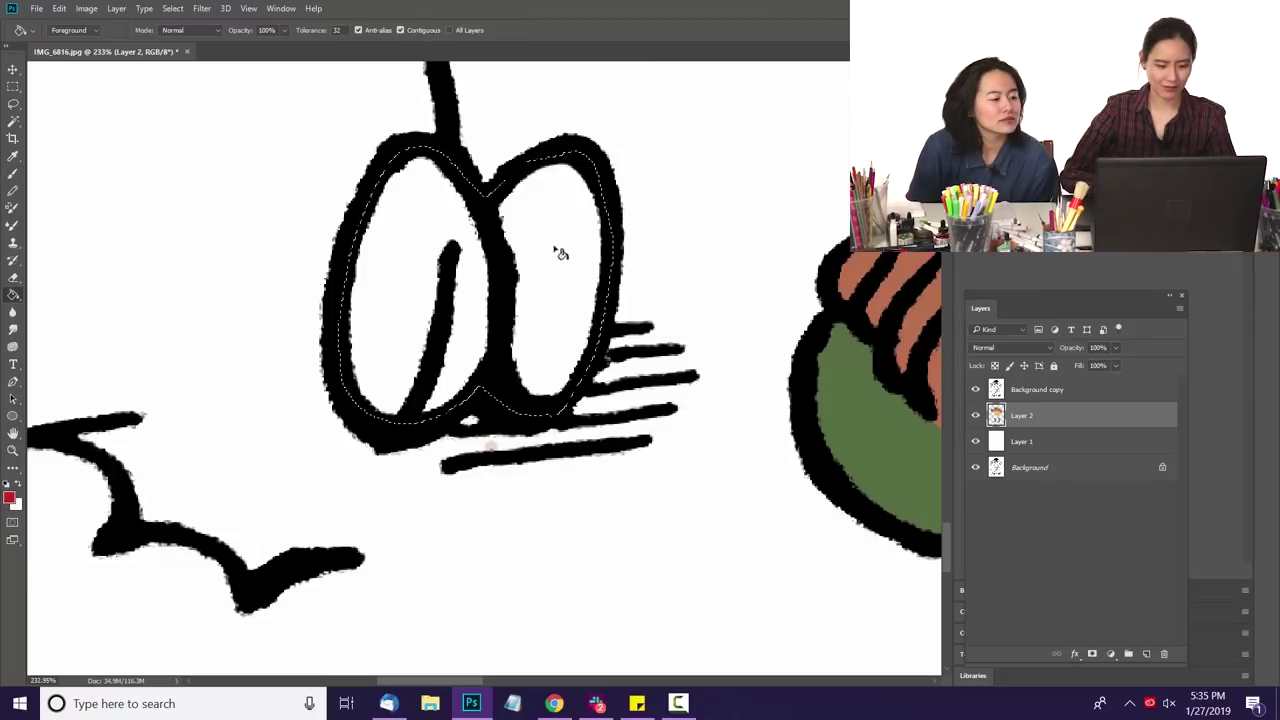
pyautogui.click(557, 251)
pyautogui.click(410, 300)
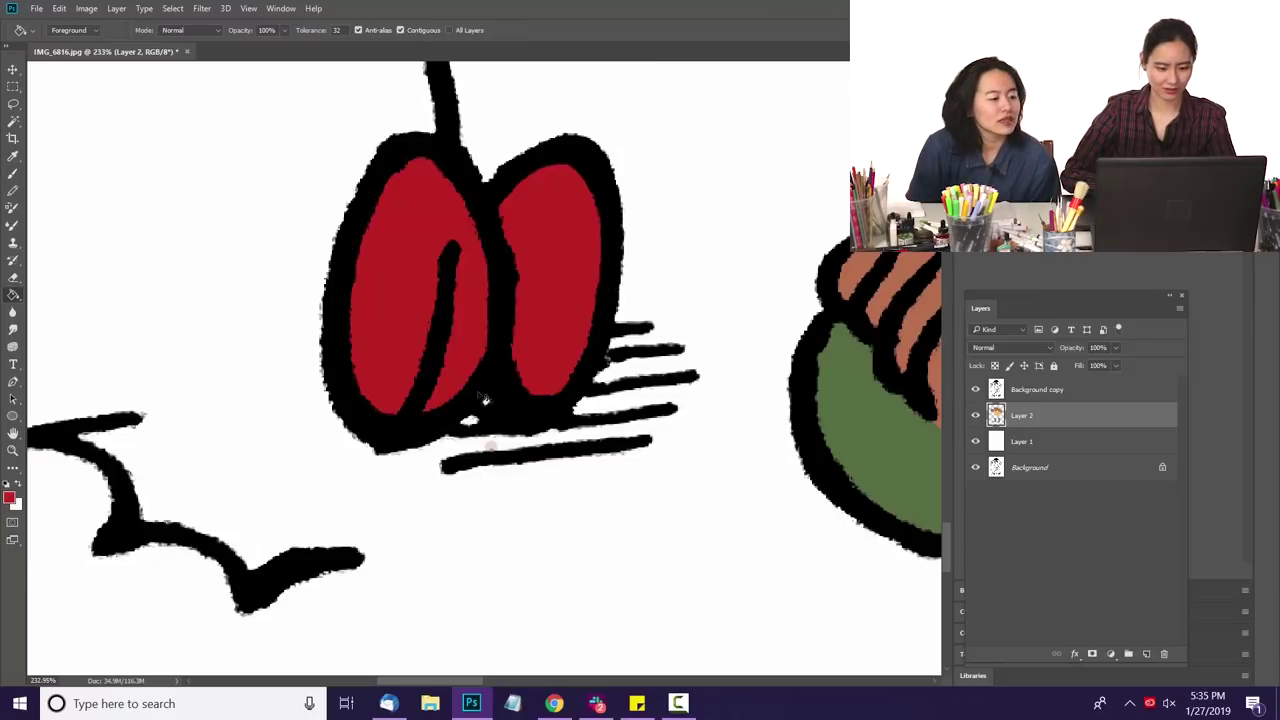
# Step: Select the green areas of both sandals with the Magic Wand and lighten them with a Brightness/Contrast adjustment
pyautogui.press('w')
pyautogui.hotkey('ctrl', '0')
pyautogui.click(86, 8)
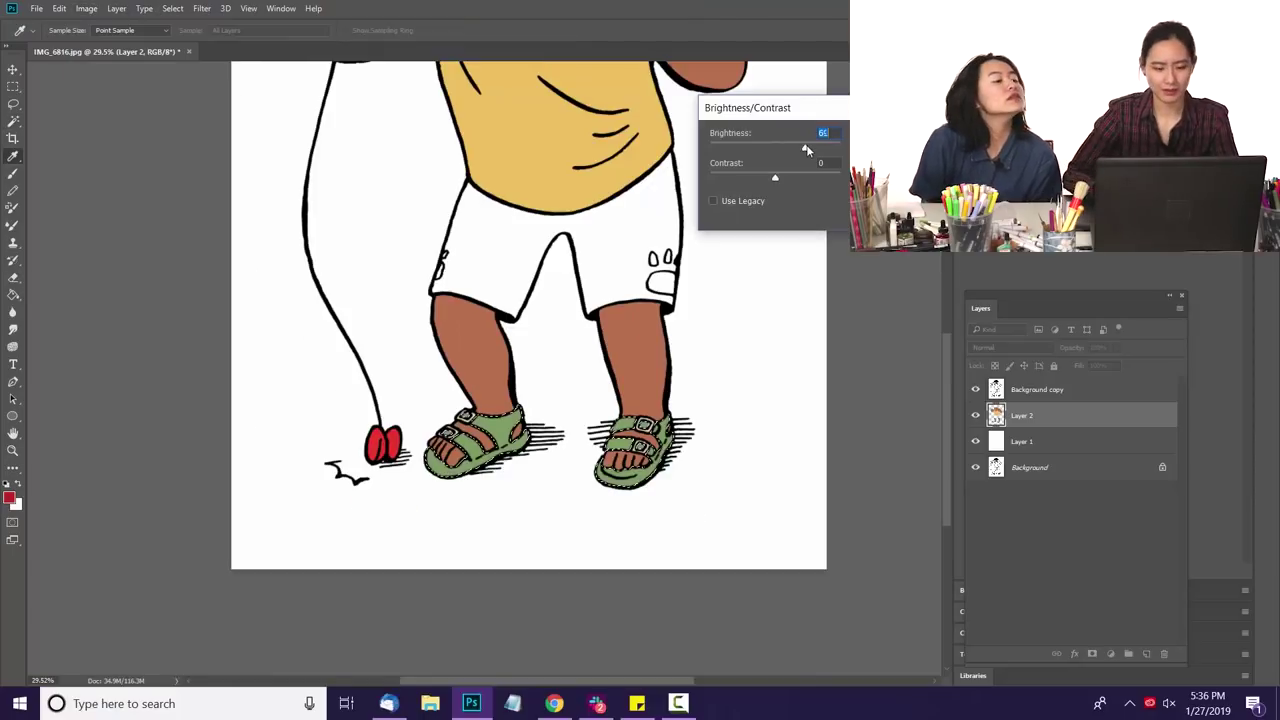
pyautogui.moveTo(807, 149); pyautogui.dragTo(804, 151)
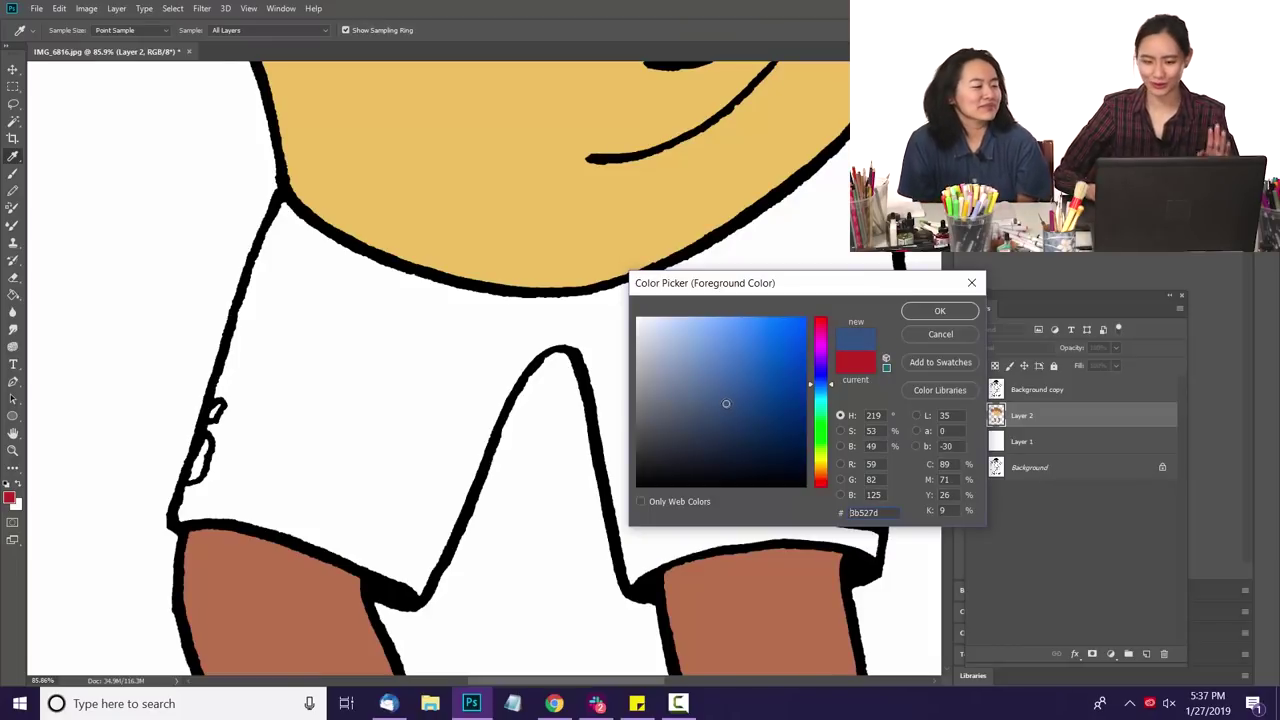
# Step: Choose a medium blue foreground colour and fill the lassoed shorts with it in Behind mode on Layer 2
pyautogui.click(926, 314)
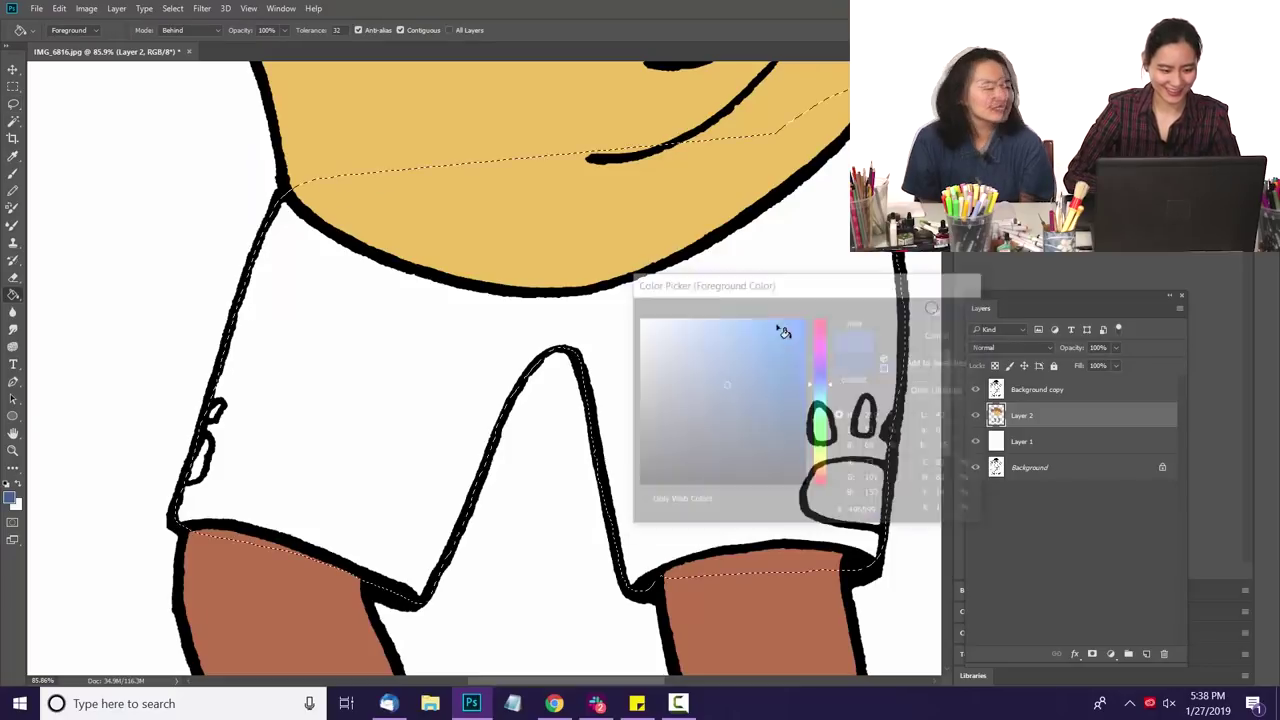
pyautogui.press('Return')
pyautogui.hotkey('alt', 'BackSpace')
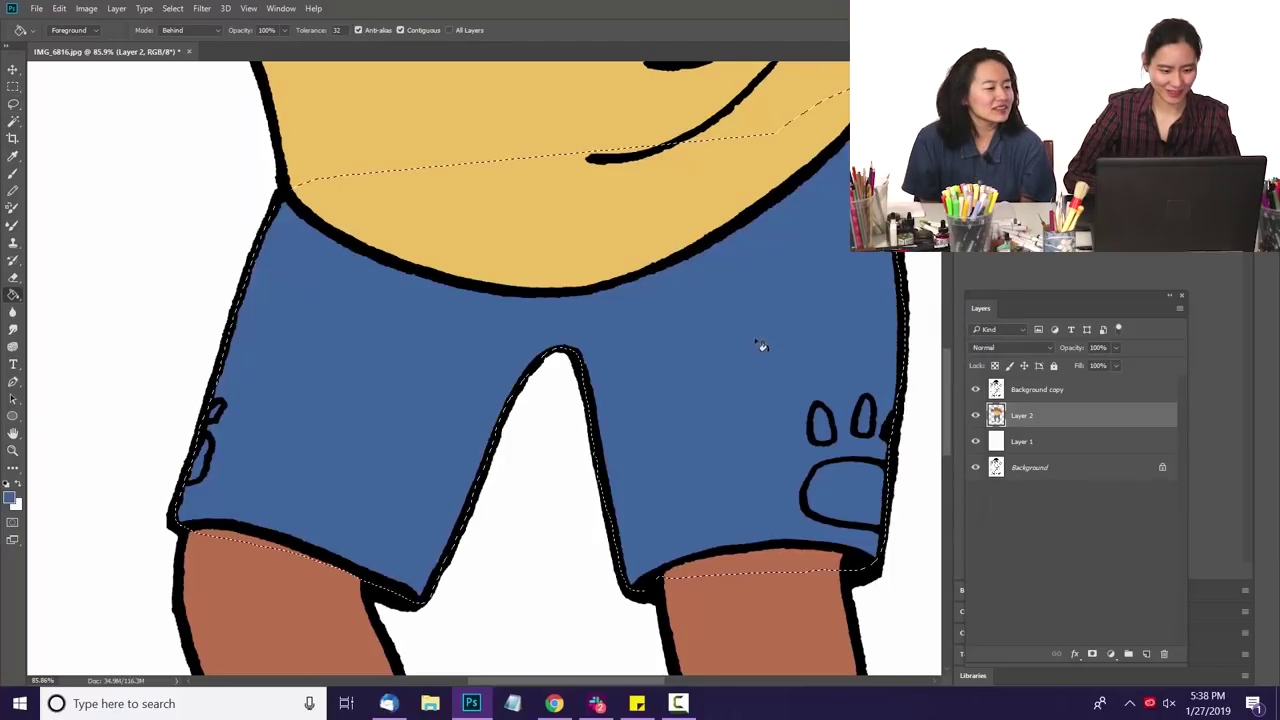
pyautogui.press('z')
pyautogui.moveTo(705, 394)
pyautogui.mouseDown()
pyautogui.moveTo(603, 463)
pyautogui.moveTo(661, 480)
pyautogui.mouseUp()
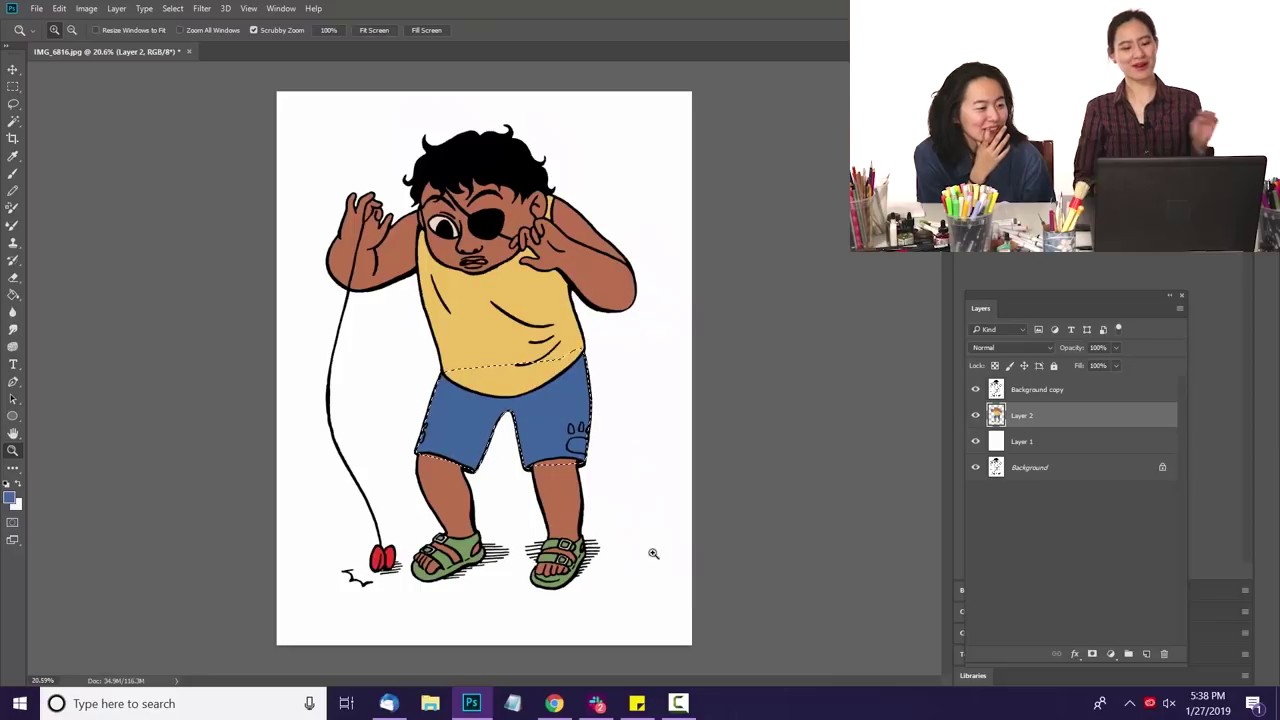
# Step: Recolour the shorts pale beige and the shirt blue on Layer 2, selecting the filled areas with the Magic Wand
pyautogui.moveTo(440, 350); pyautogui.dragTo(476, 447)
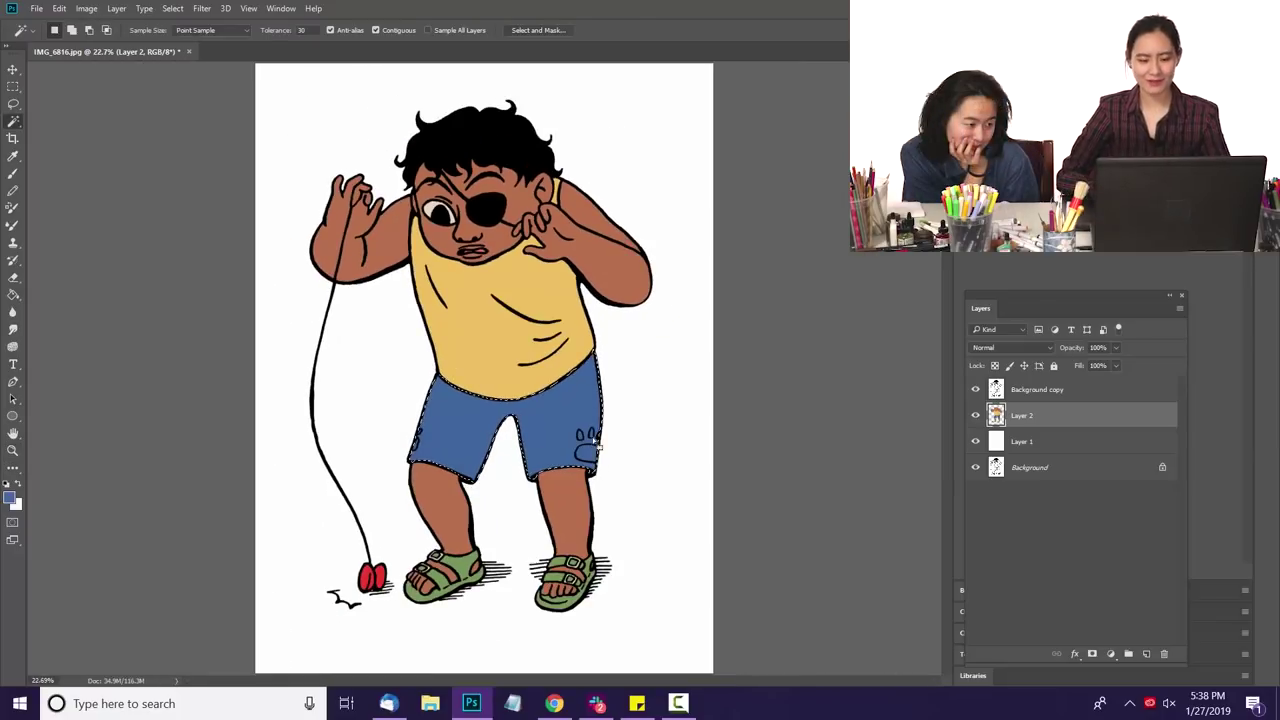
pyautogui.press('z')
pyautogui.moveTo(548, 430); pyautogui.dragTo(614, 447)
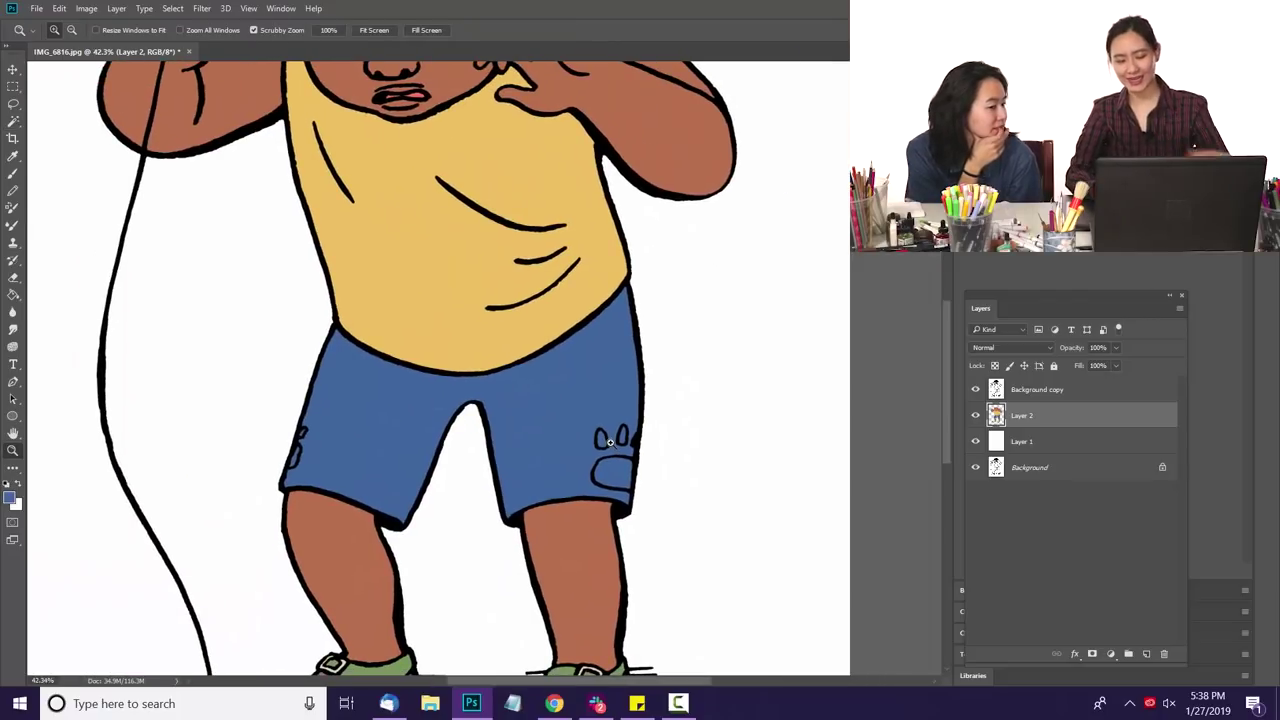
pyautogui.press('w')
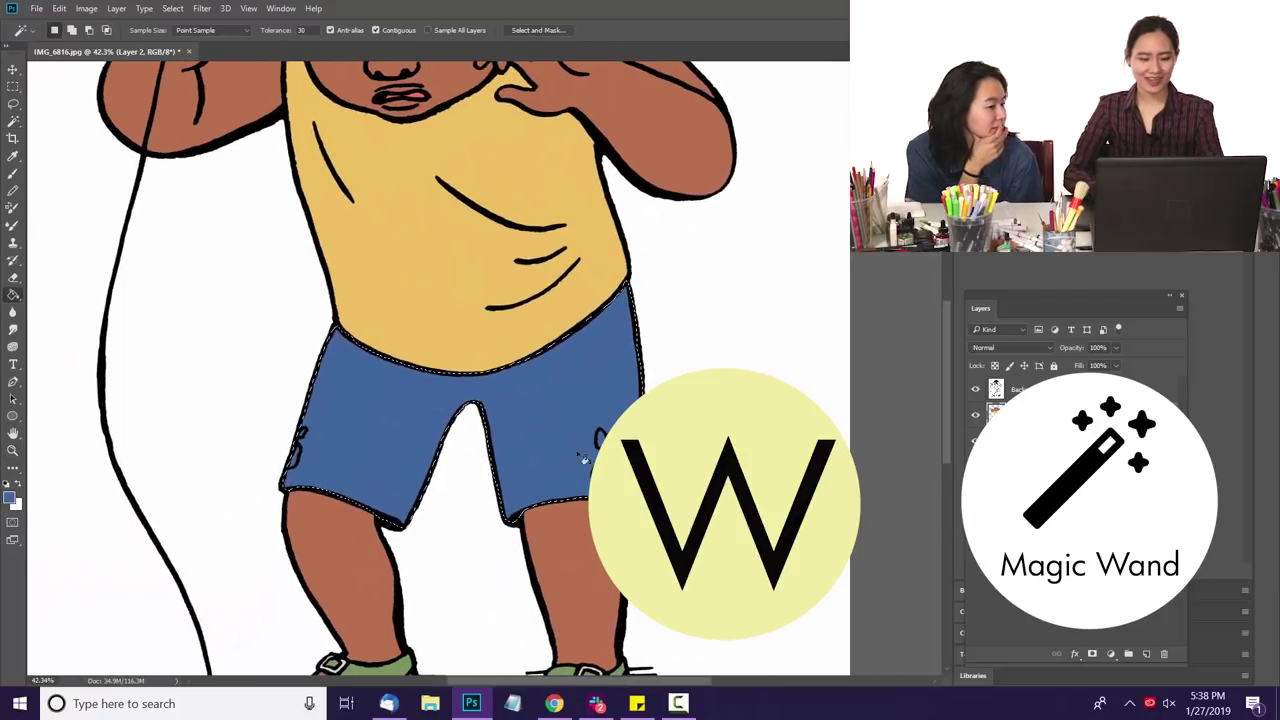
pyautogui.doubleClick(12, 500)
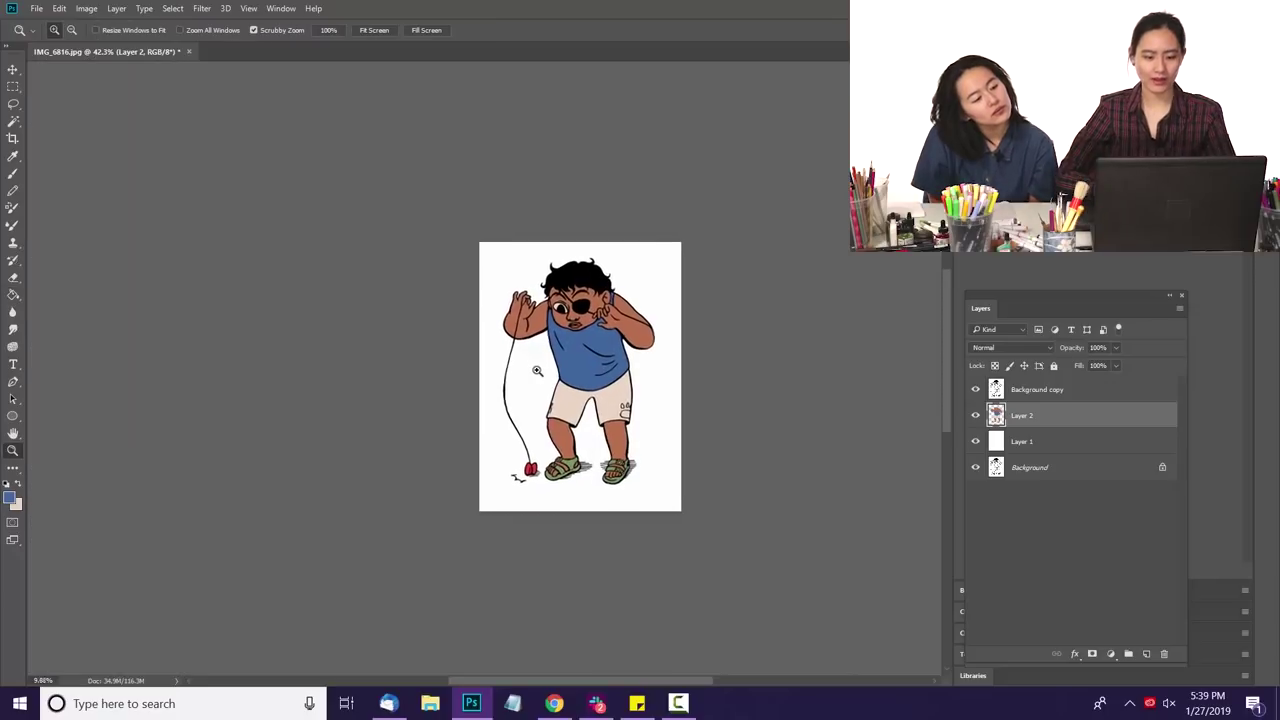
pyautogui.moveTo(537, 371); pyautogui.dragTo(537, 371)
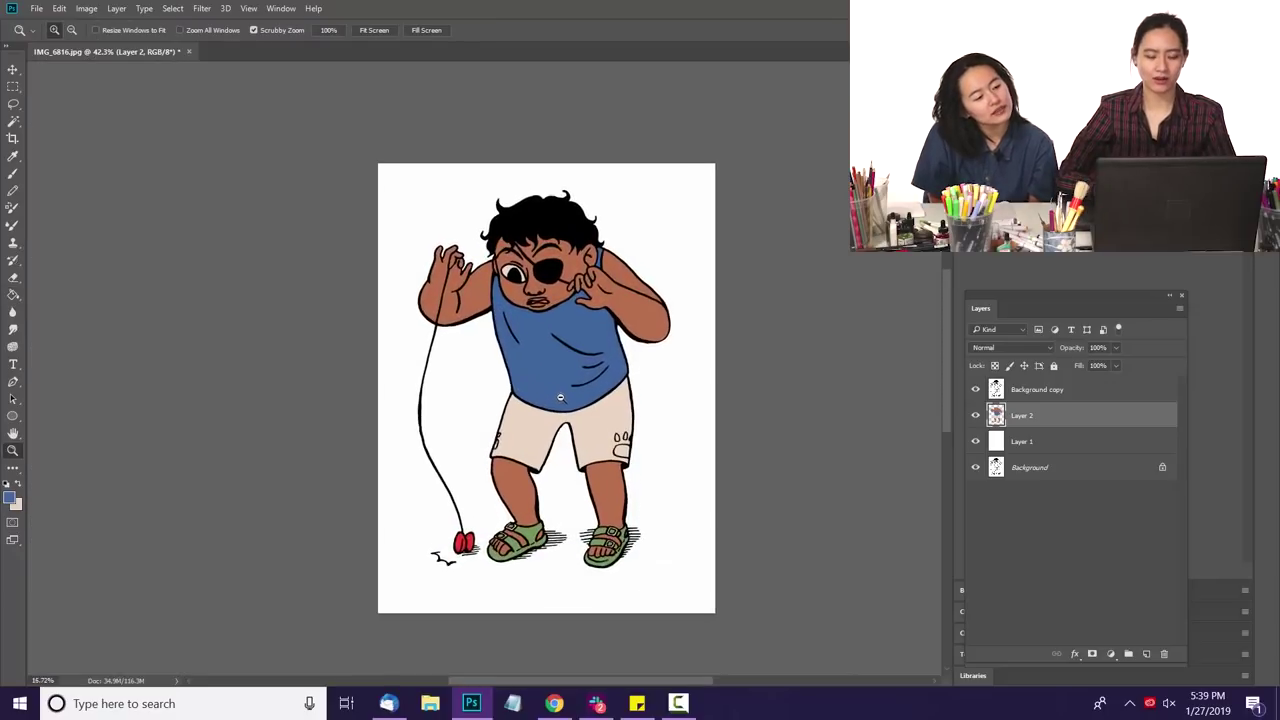